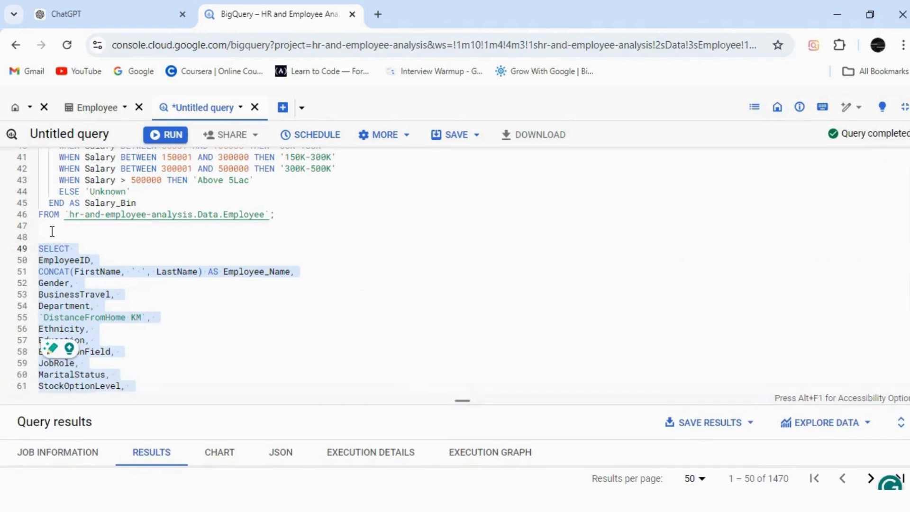
Step: Add the comment "-- Selecting Column from Employee Table--" on its own line above the SELECT that starts with EmployeeID
key("Return")
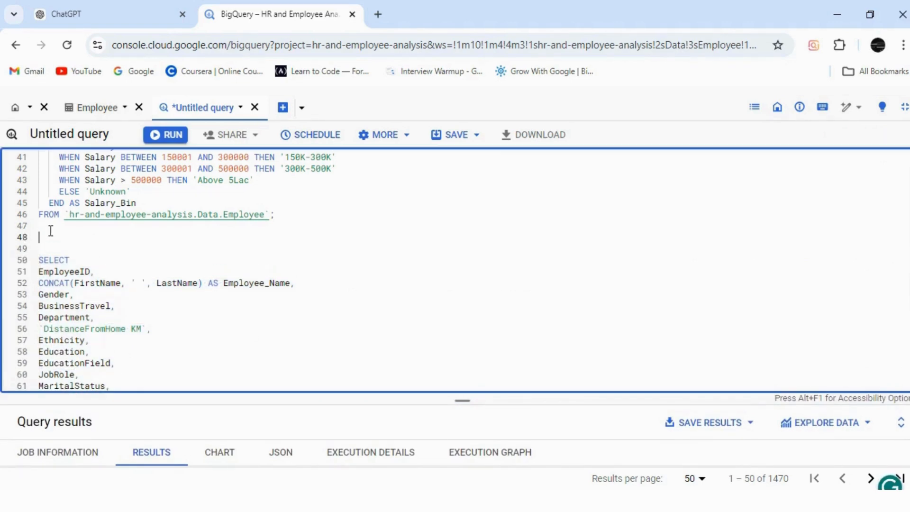
left_click(44, 247)
type("-- Selecting Column")
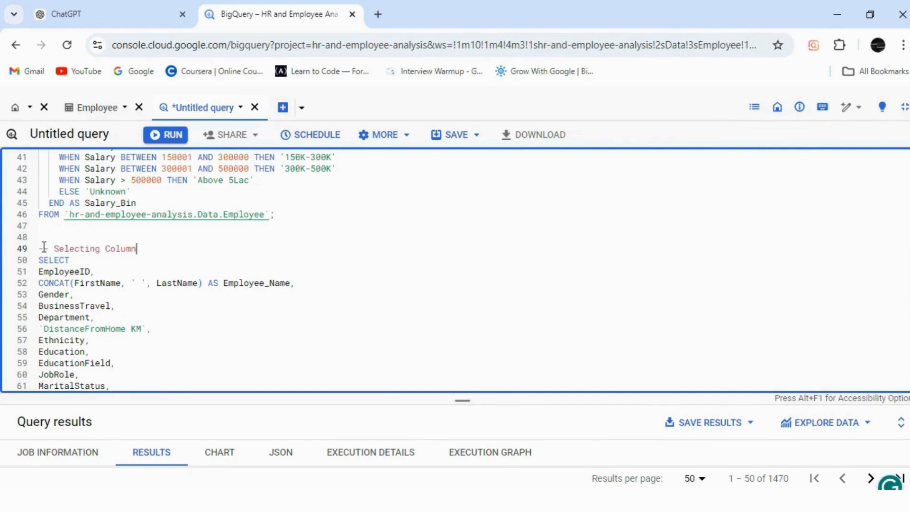
type(" from Employee Table--")
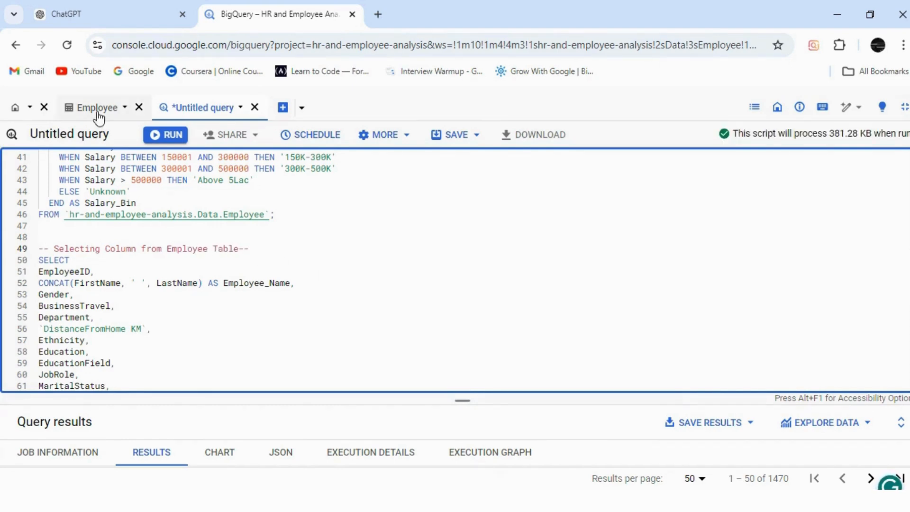
Step: Leave the full-screen editor and preview the EducationLevel table's rows, widening the EducationLevelID column to show its full name
left_click(904, 108)
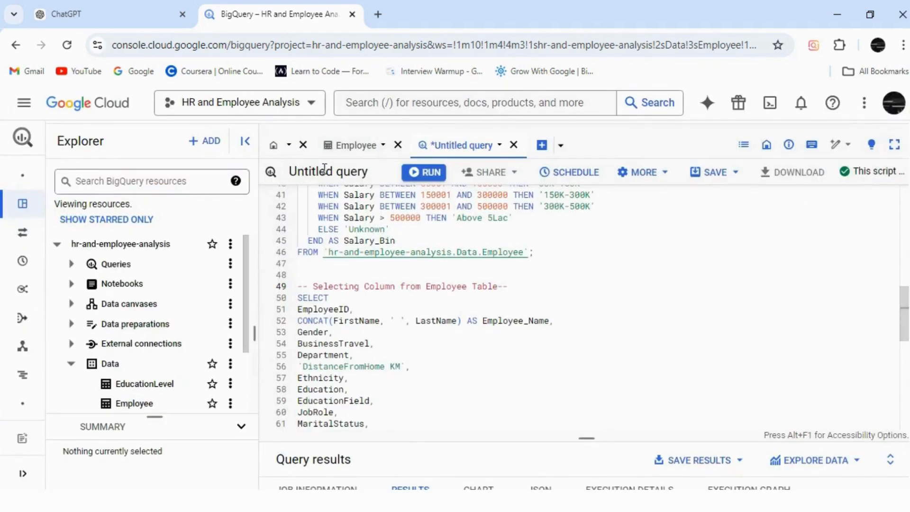
scroll(246, 278, "down", 2)
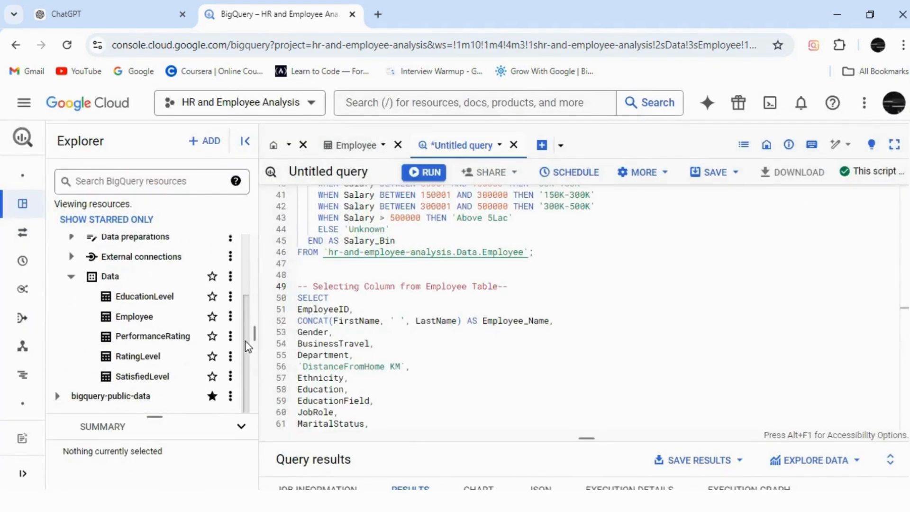
left_click(155, 299)
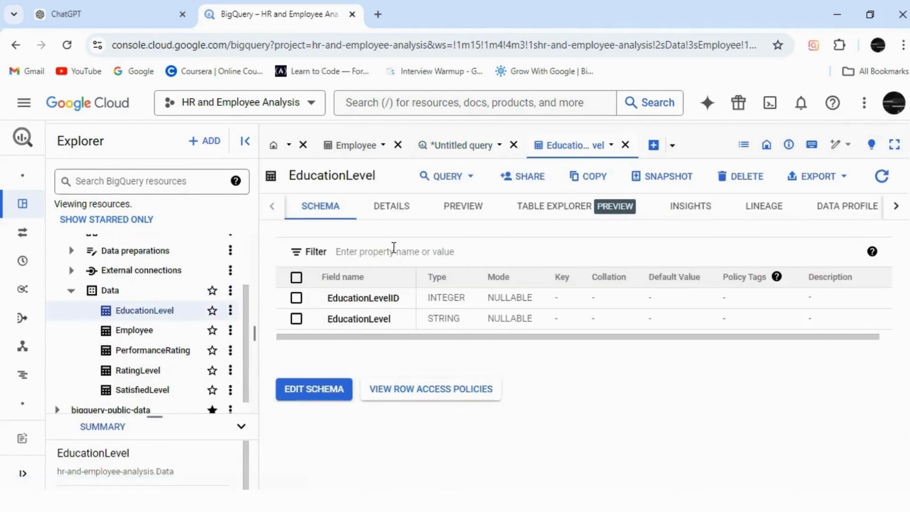
left_click(459, 215)
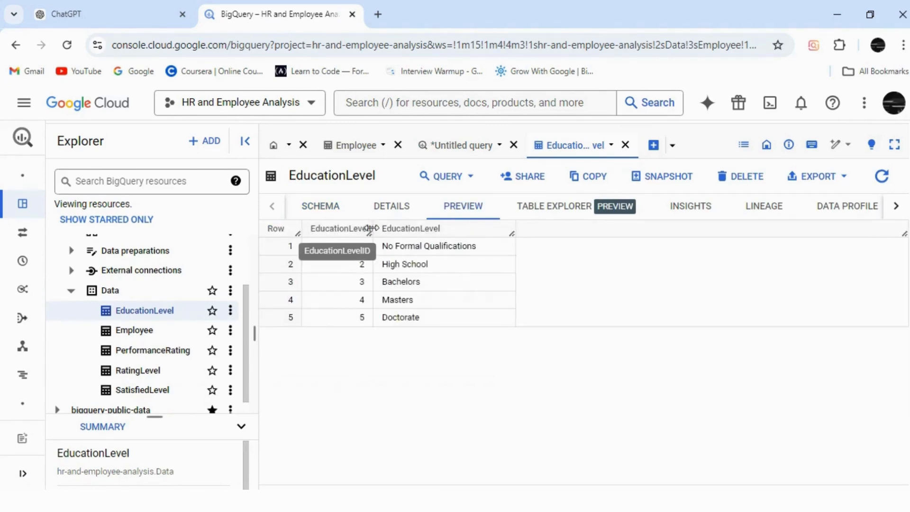
left_click_drag(369, 236, 386, 235)
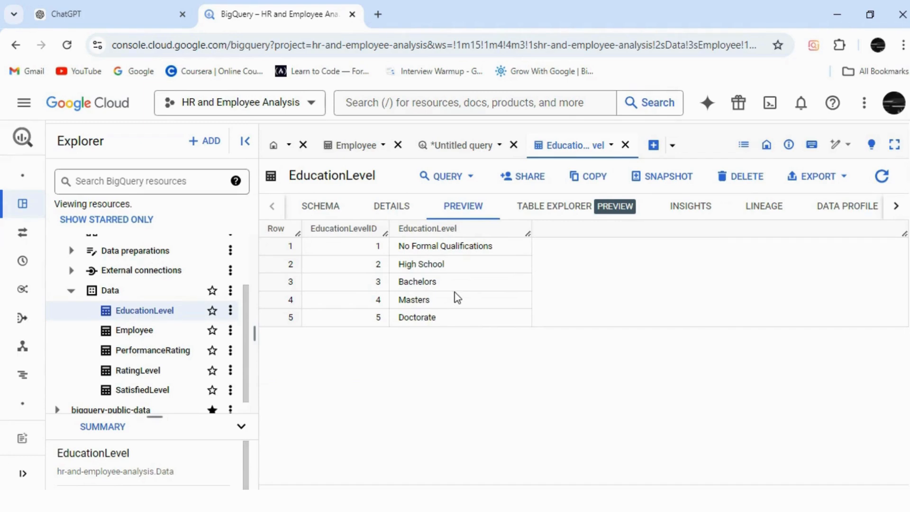
Step: Preview the Employee table's Education column and compare it with the rows of the EducationLevel table
left_click(355, 148)
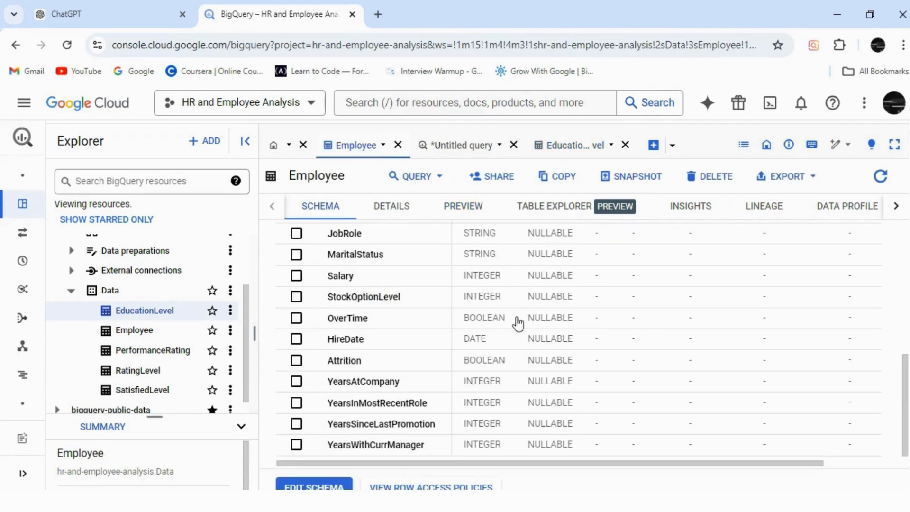
left_click(460, 211)
left_click_drag(403, 481, 637, 486)
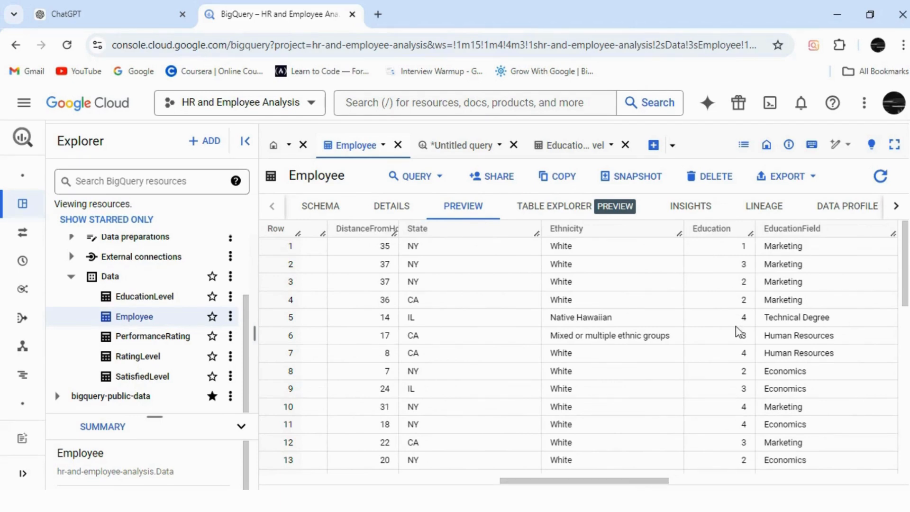
left_click(568, 146)
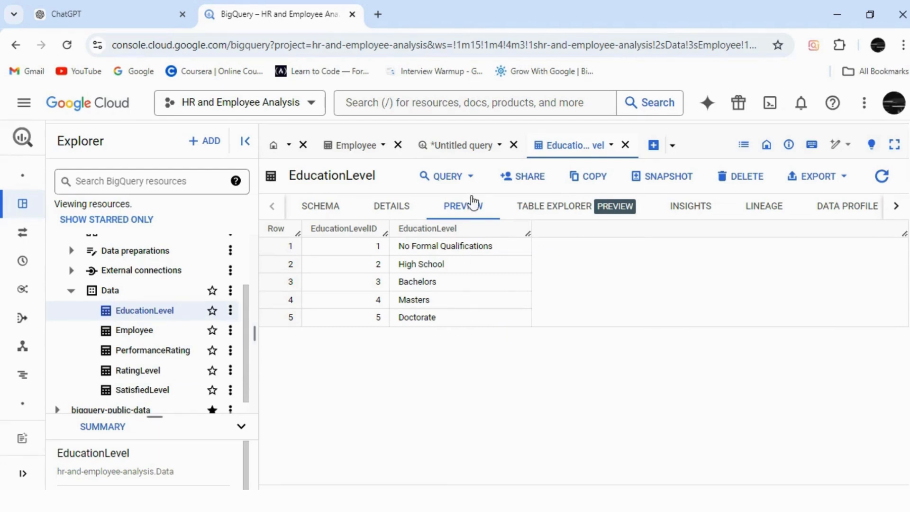
Step: Copy the whole commented Employee query in the untitled query, from SELECT through the FROM line on line 94
left_click(469, 147)
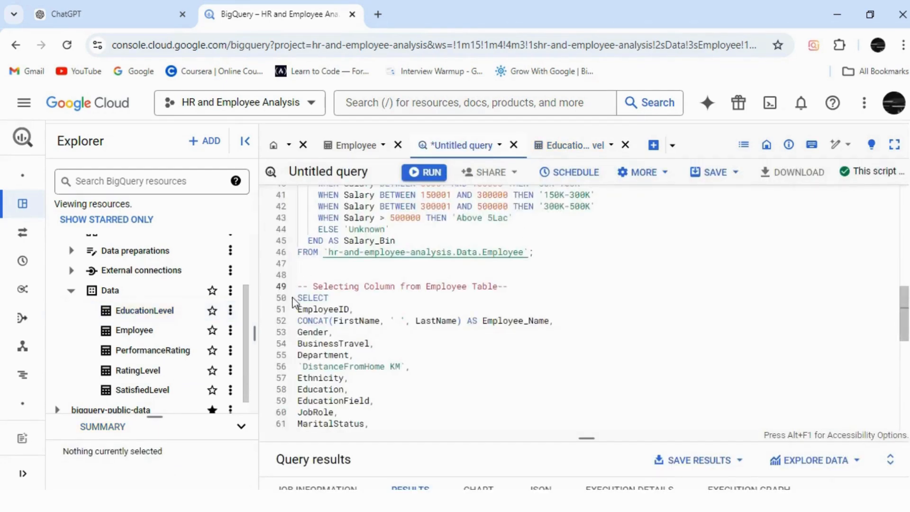
left_click_drag(298, 297, 324, 400)
left_click_drag(333, 441, 543, 403)
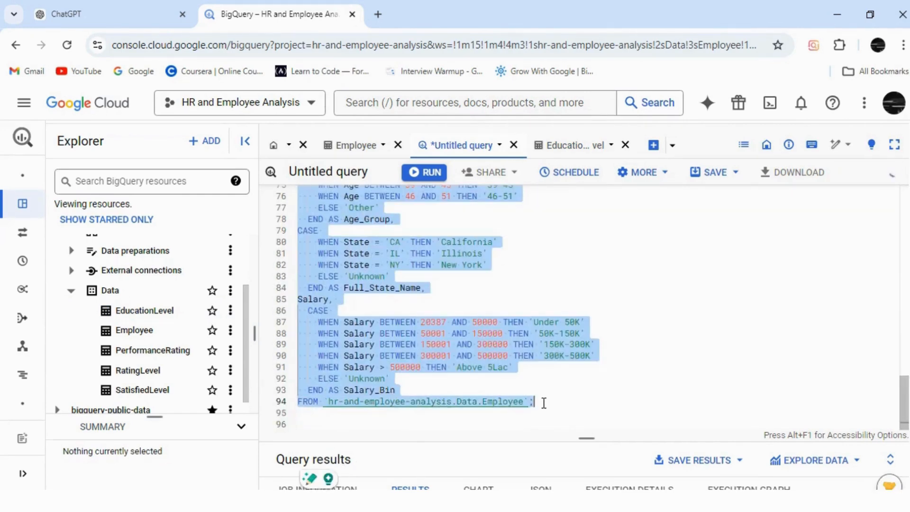
key("ctrl+c")
Step: Below the last query, add the comment "-- Joining Employee Table and EducationLevel Tabel--"
left_click(543, 402)
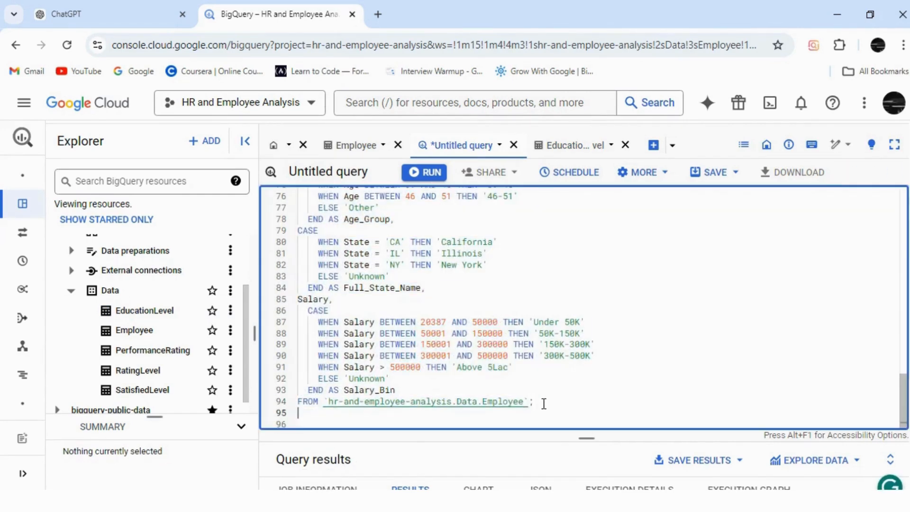
key("Return")
key("Return")
type("-- Joining")
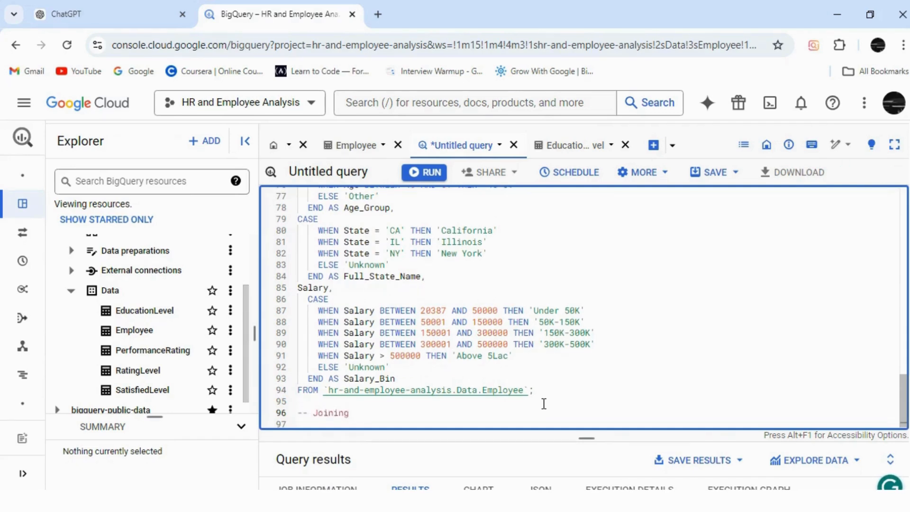
type(" Employee Table and ")
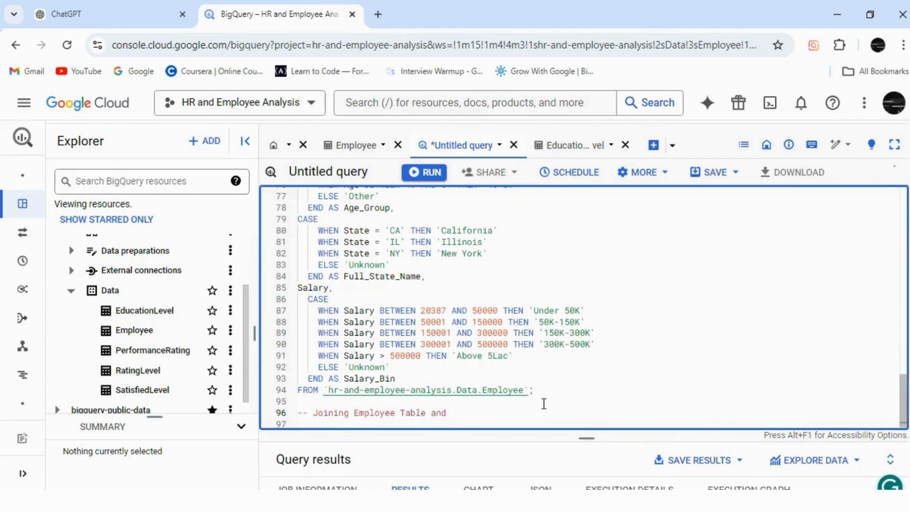
type("EducationLevel Tabel--")
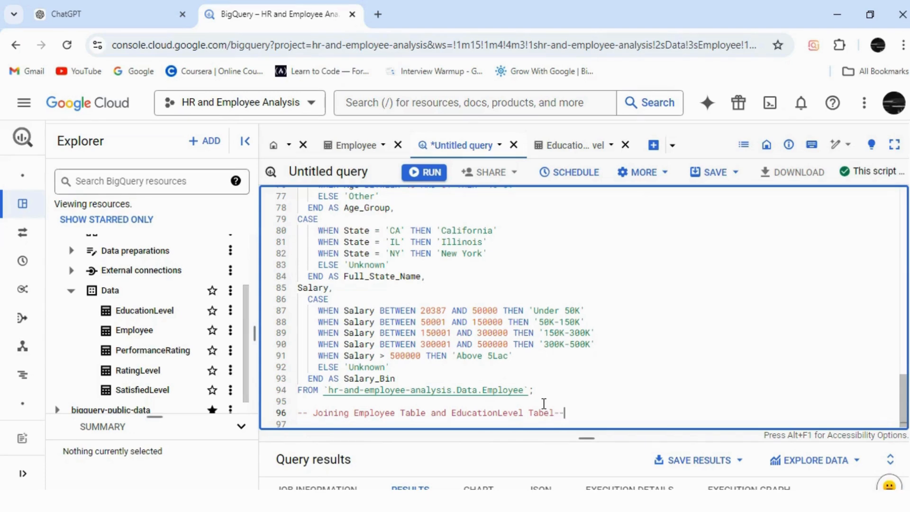
Step: Extend the joining comment before its closing dashes with "based on primiry key as Education and EducationLevelID"
key("BackSpace")
key("BackSpace")
type("based on primiry key as")
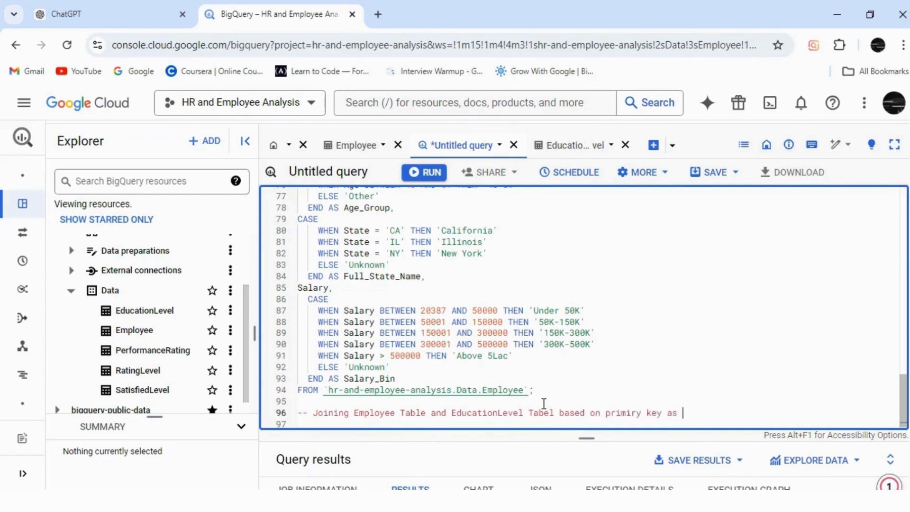
type(" Education and")
type(" EducationL")
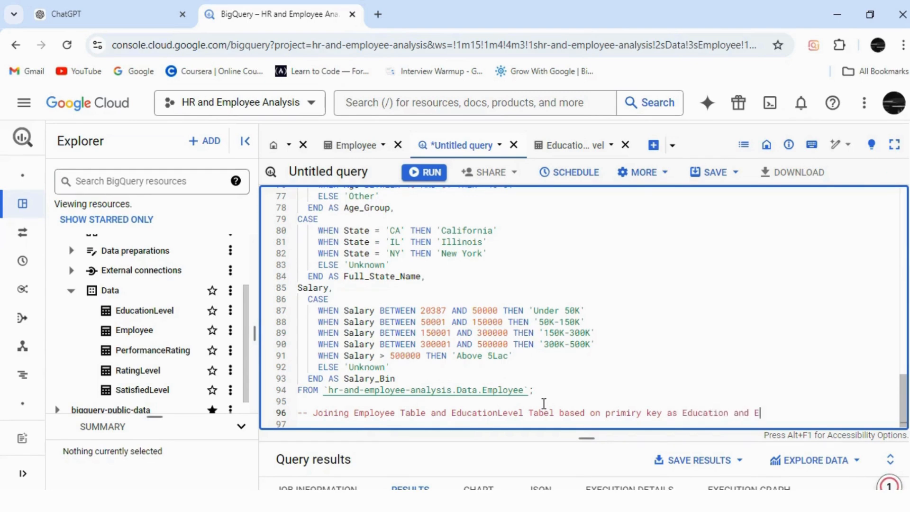
type("evelID")
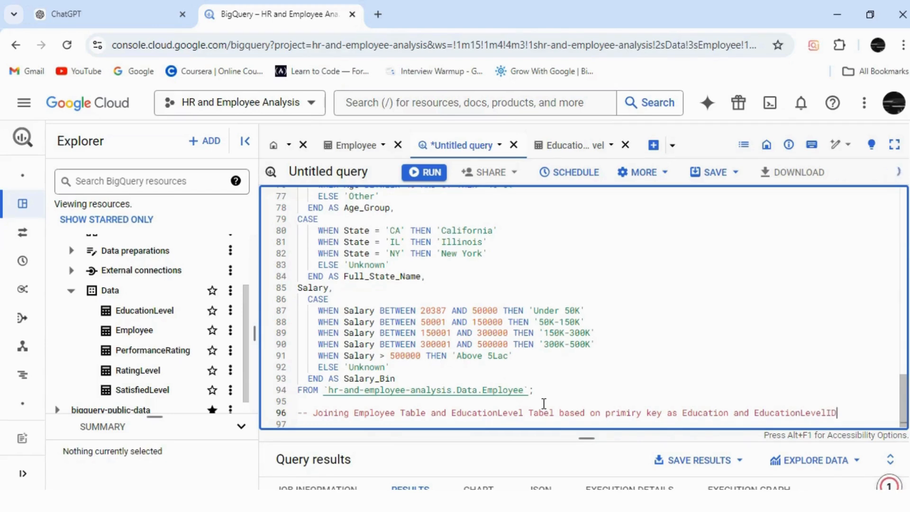
type("--")
Step: Paste the copied Employee query below the joining comment, leaving a blank line between them
key("Return")
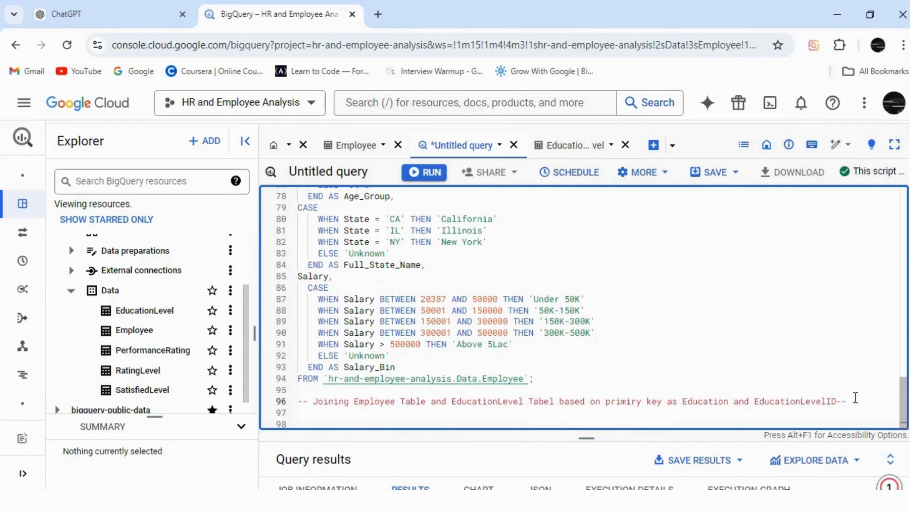
key("Return")
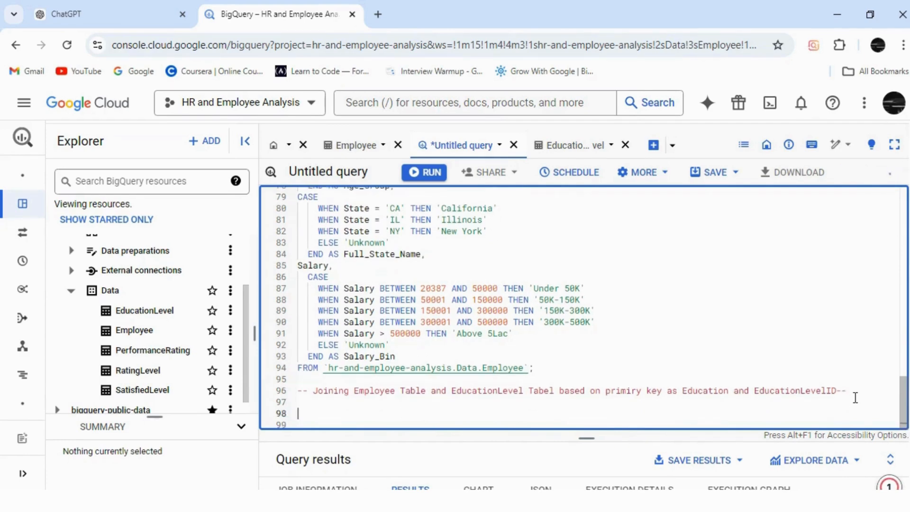
key("ctrl+v")
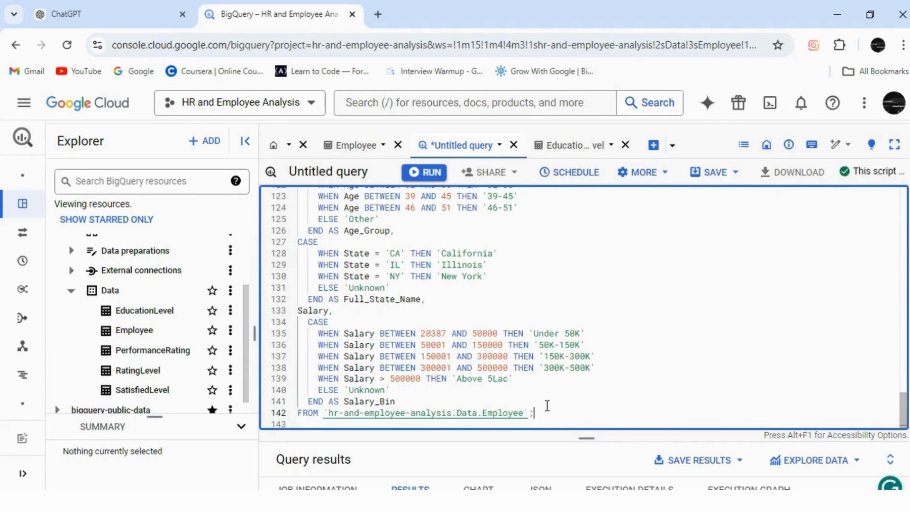
Step: Start a JOIN line after the pasted query's FROM line, with an opening backtick and the project name "hr-and-employee-analysis." copied from the Explorer
key("Return")
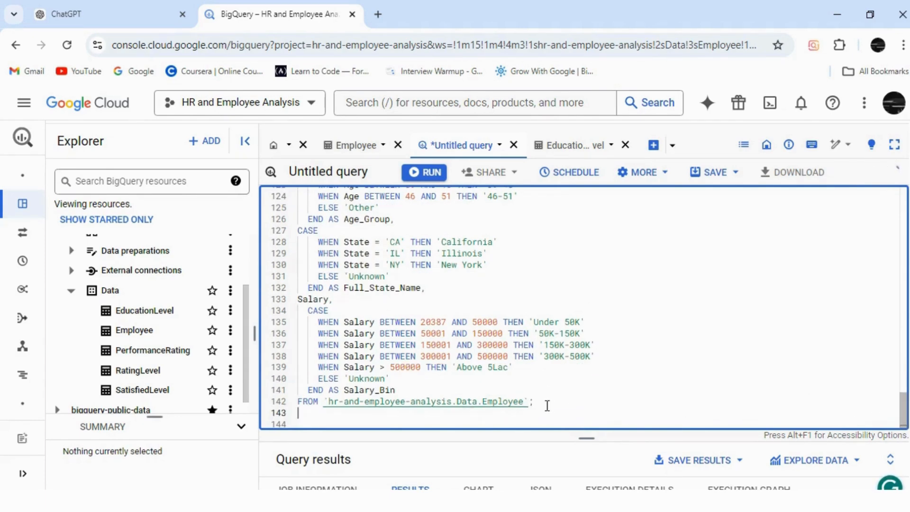
type("JOIN")
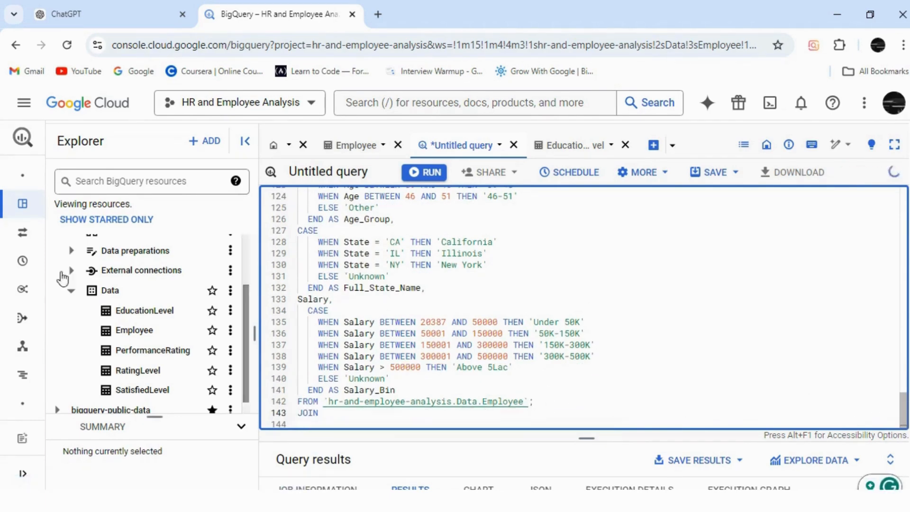
left_click(244, 273)
left_click_drag(241, 304, 248, 234)
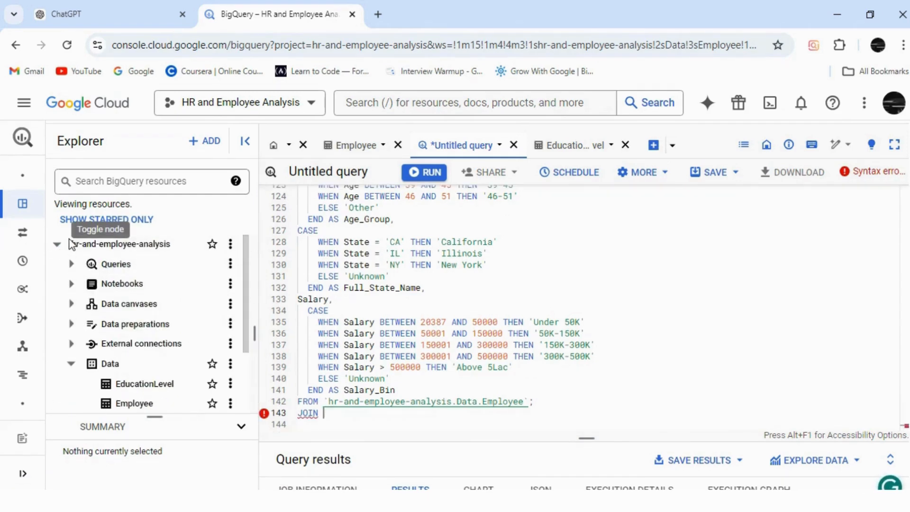
left_click_drag(96, 245, 173, 248)
left_click(188, 211)
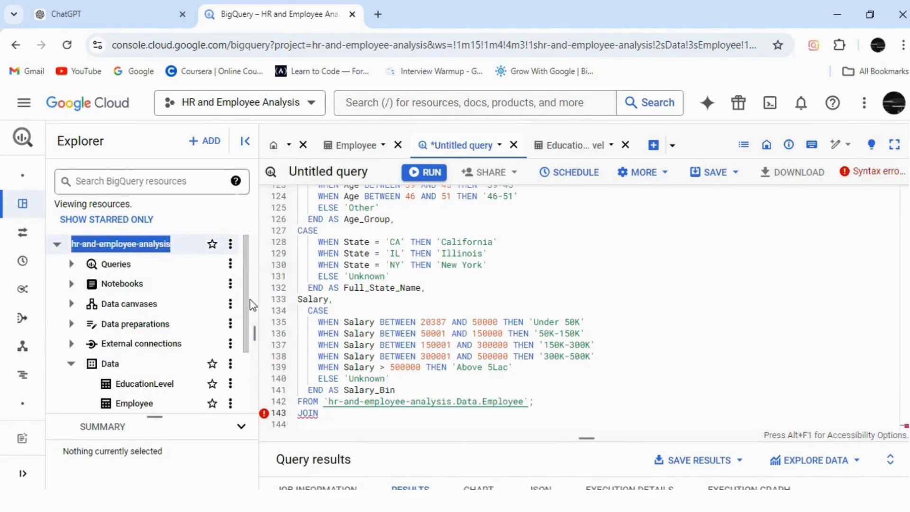
left_click(340, 412)
type("`")
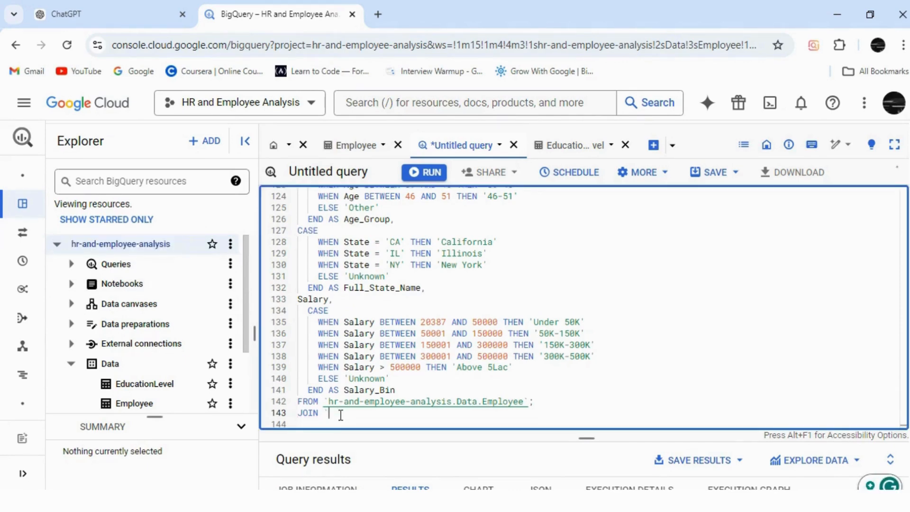
key("ctrl+v")
type(".")
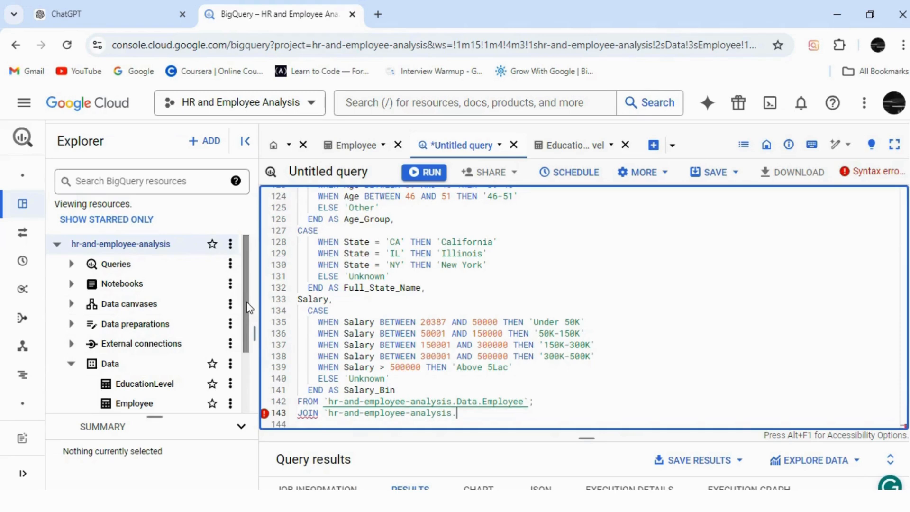
Step: Complete the JOIN's table reference with the dataset and table name "Data.EducationLevel" and a closing backtick
scroll(130, 335, "down", 1)
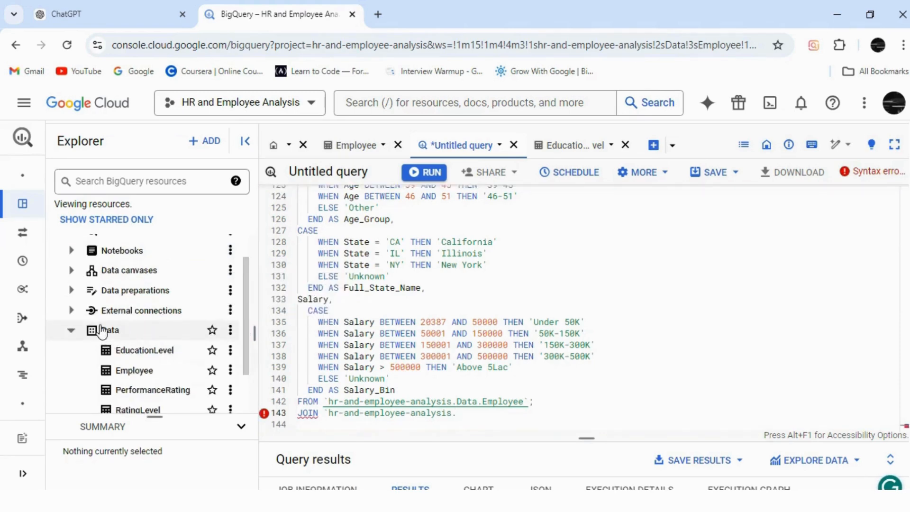
left_click(112, 337)
scroll(246, 385, "down", 1)
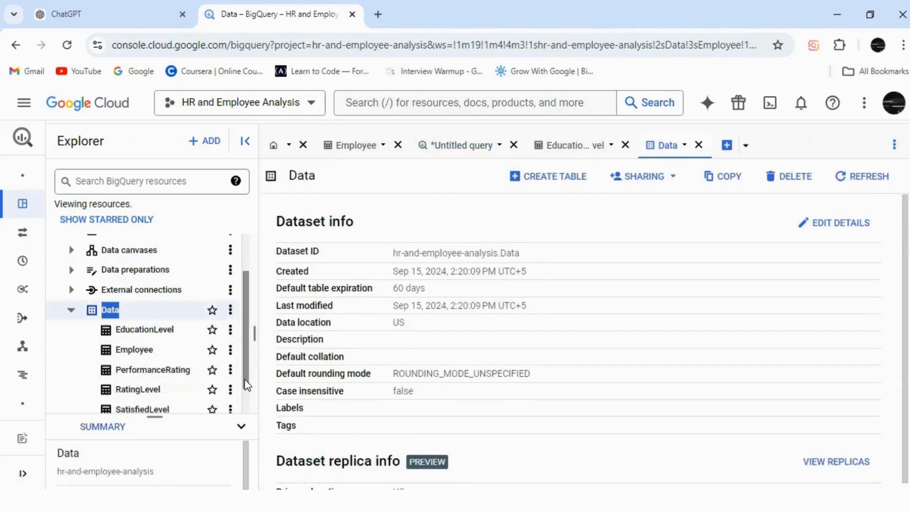
left_click(473, 149)
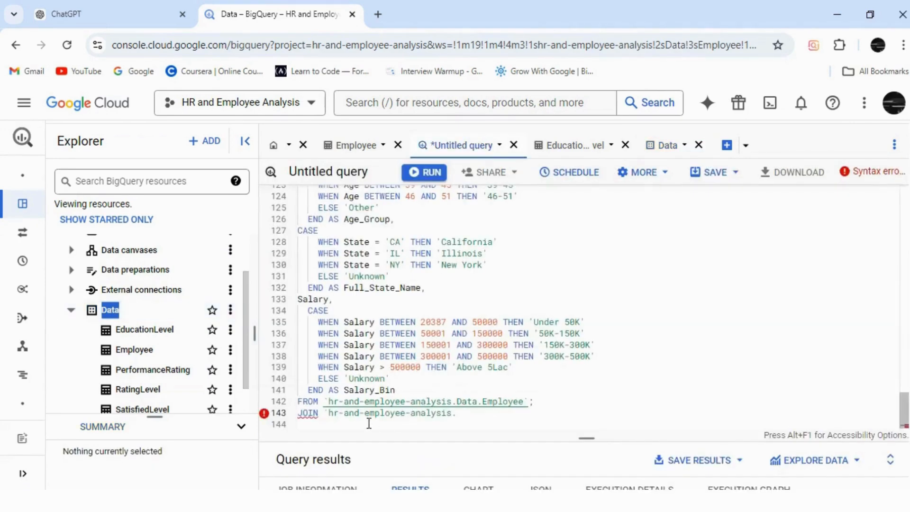
left_click(460, 416)
type("Data")
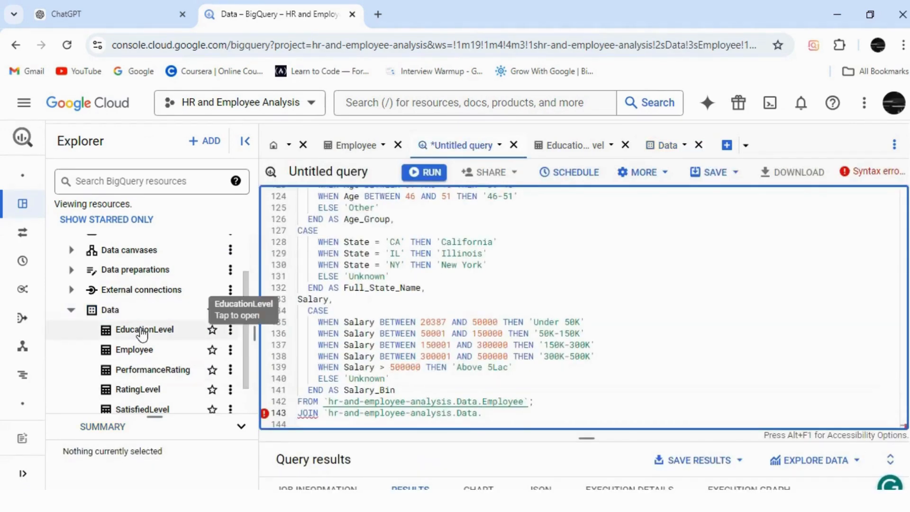
type(".Ed")
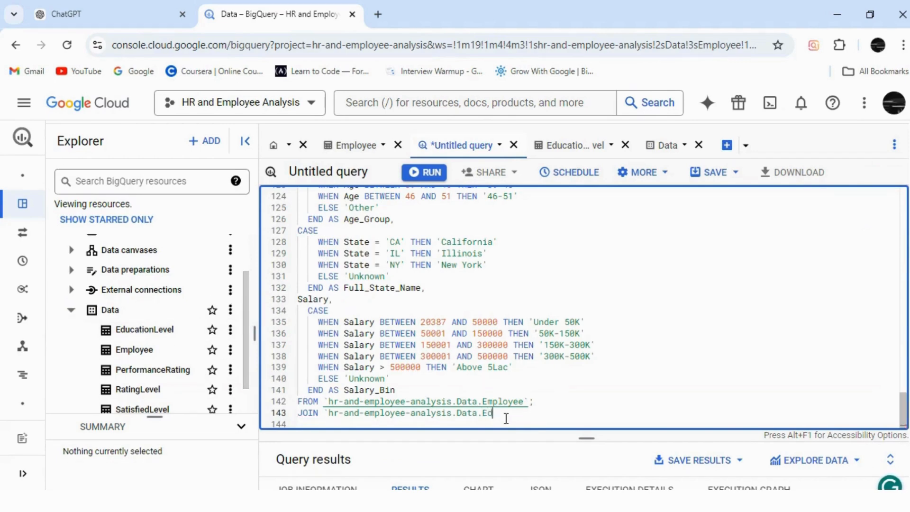
type("ucationLevel`")
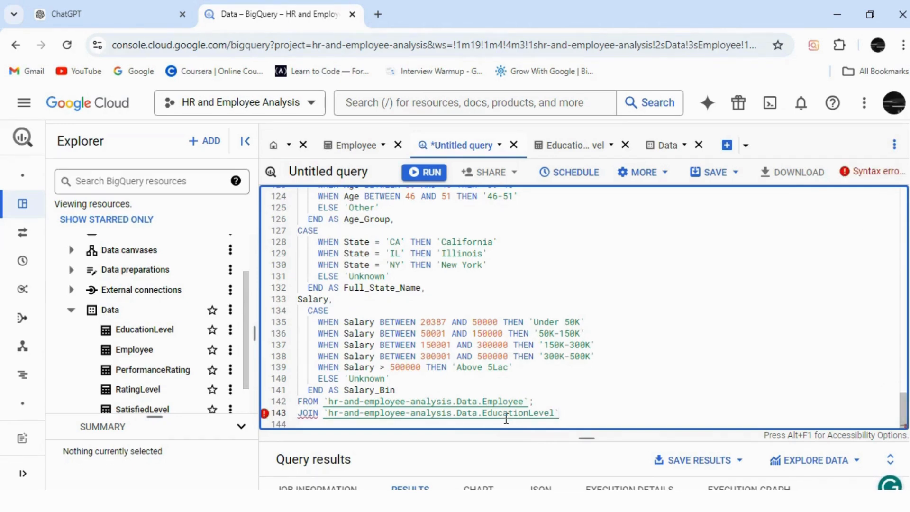
Step: Add the join condition "ON Employee.Education = EducationLevel.EducationLevelID" on a new line below the JOIN line
key("Return")
type("ON ")
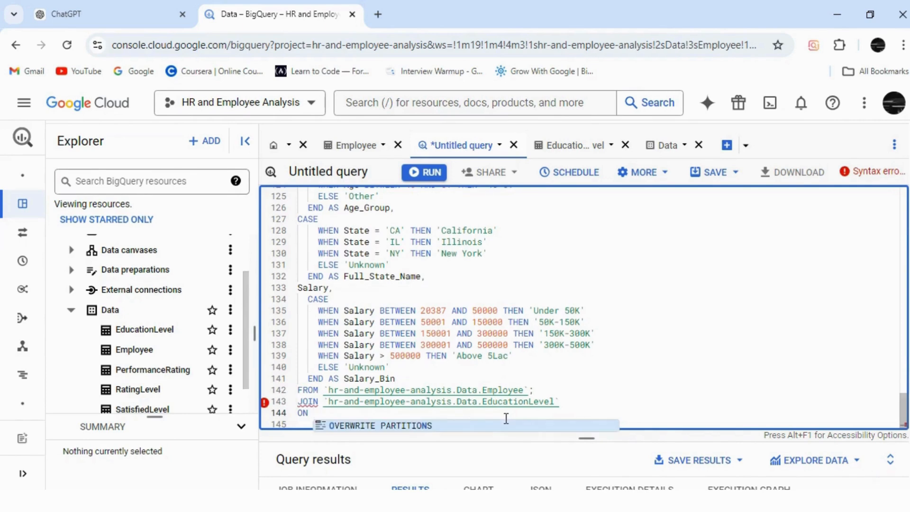
type("E")
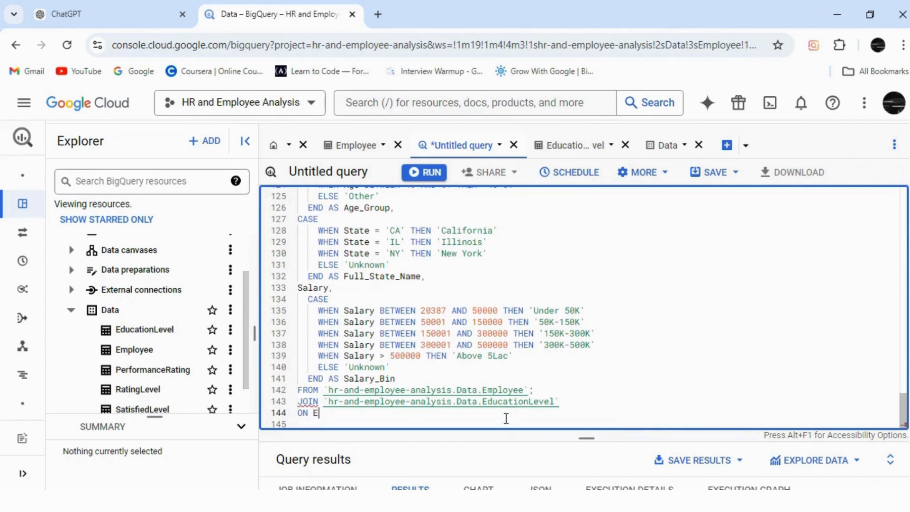
type("mplo")
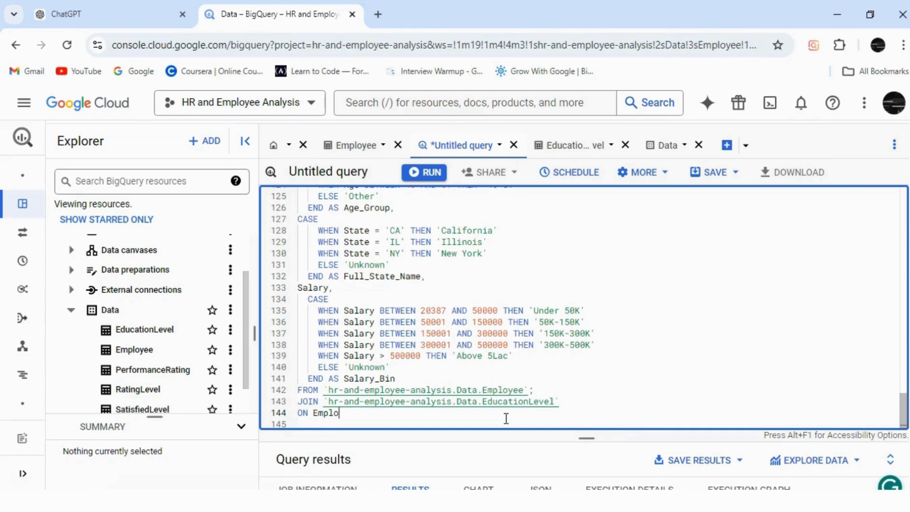
type("yee.Education = EducationL")
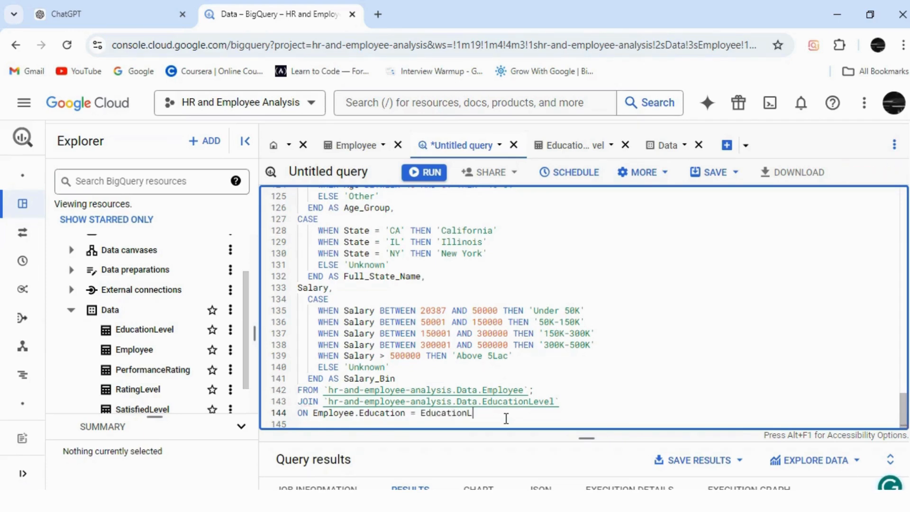
type("evel.EducationLevelID")
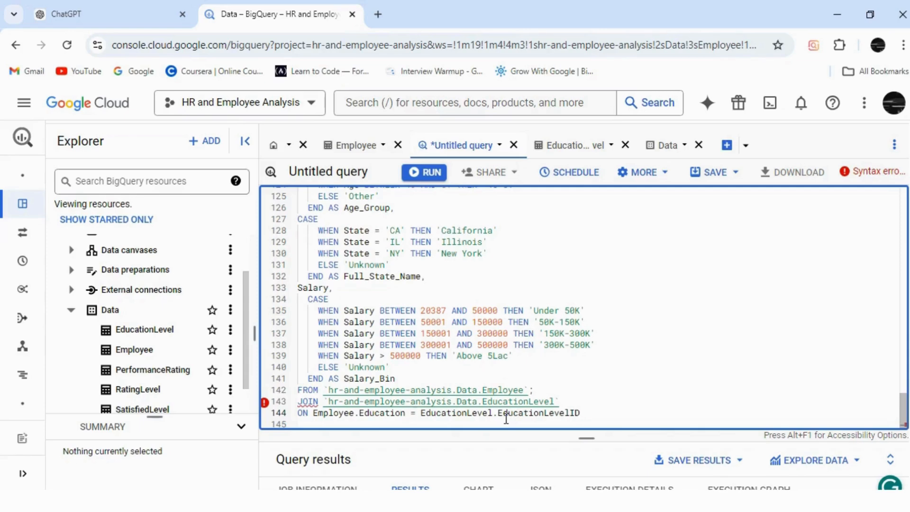
Step: Add a comma after "END AS Salary_Bin" and start a new line below it with "EducationLevel" copied from the ON condition
left_click(581, 150)
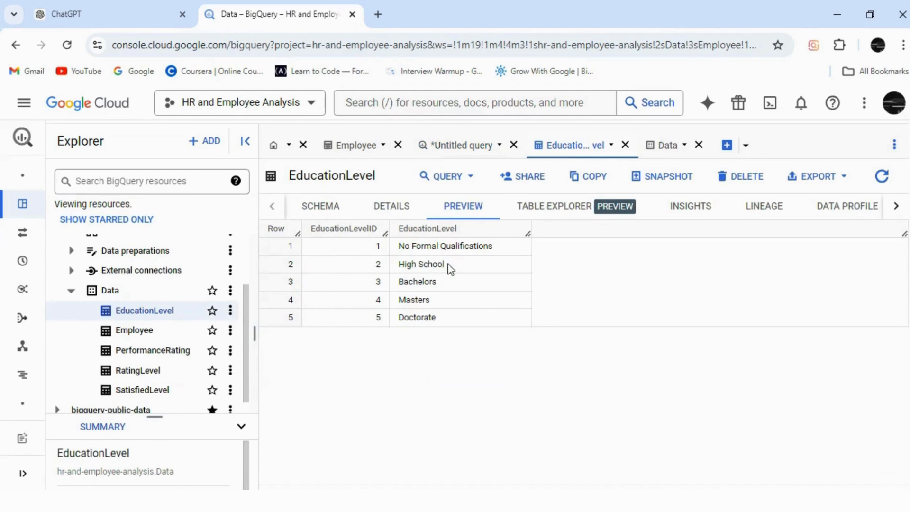
left_click(450, 153)
left_click(412, 379)
type(",")
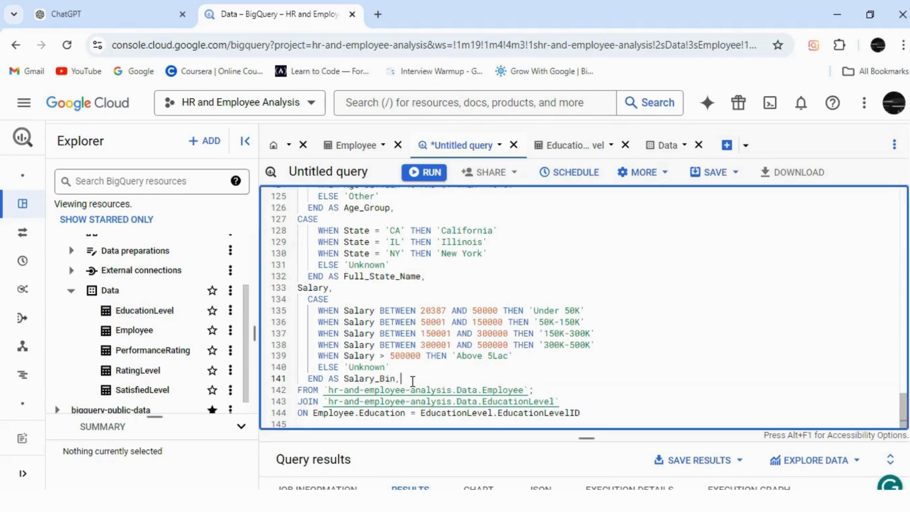
key("Return")
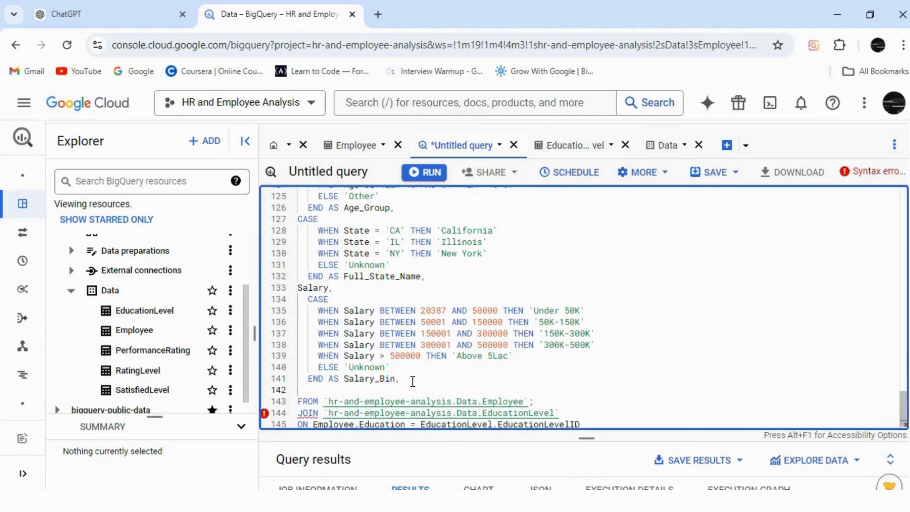
left_click_drag(493, 423, 422, 426)
key("ctrl+c")
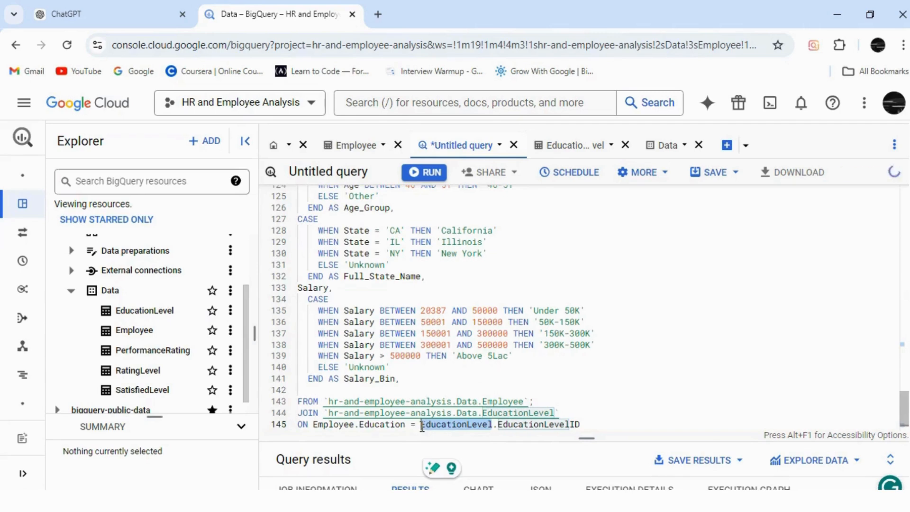
left_click(312, 391)
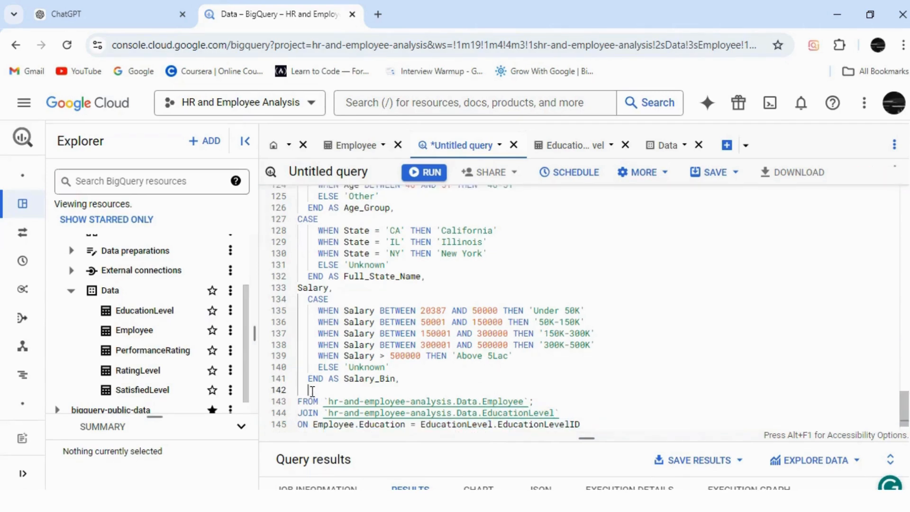
key("ctrl+v")
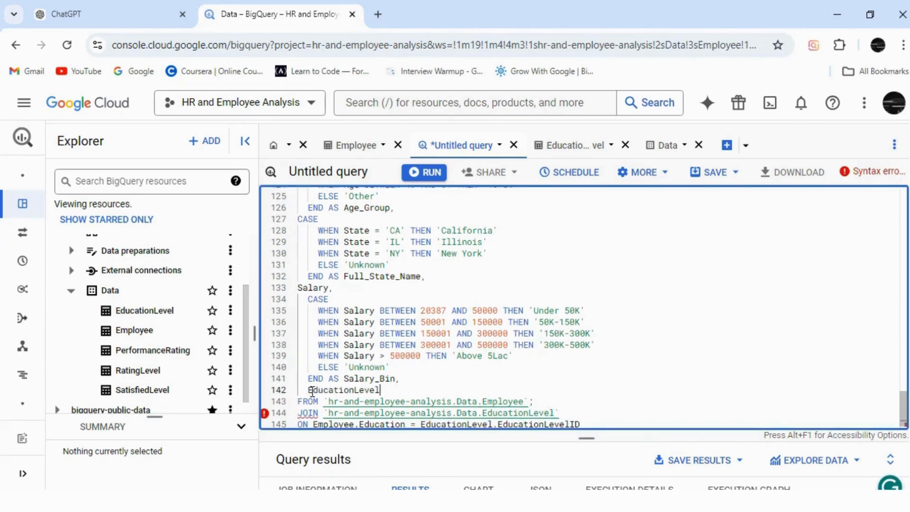
Step: Complete the new select line as "EducationLevel.EducationLevel as Education_Standard", checking the column name in the EducationLevel table preview
type(".Educatio")
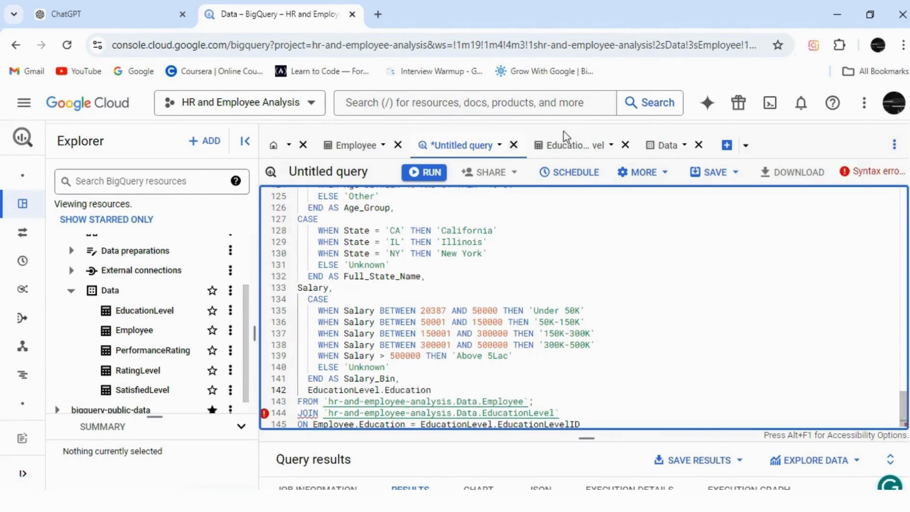
left_click(463, 146)
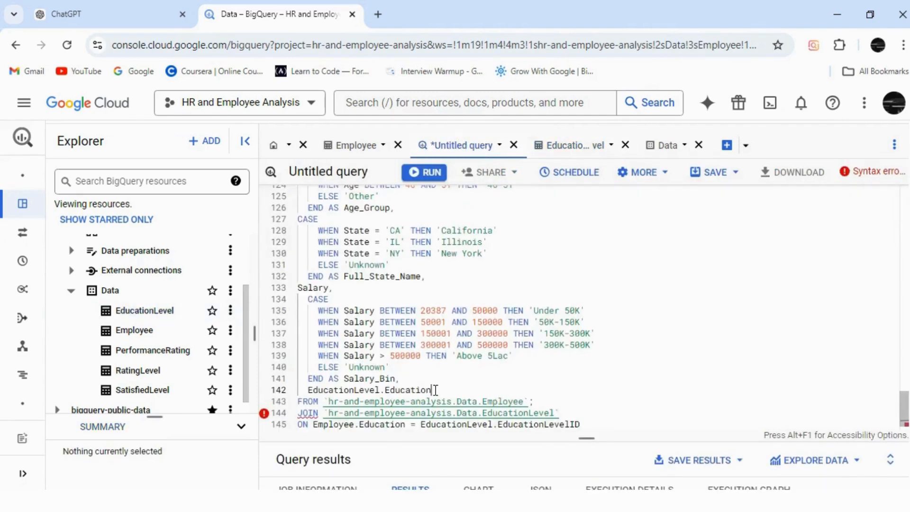
left_click(435, 389)
type("Level as")
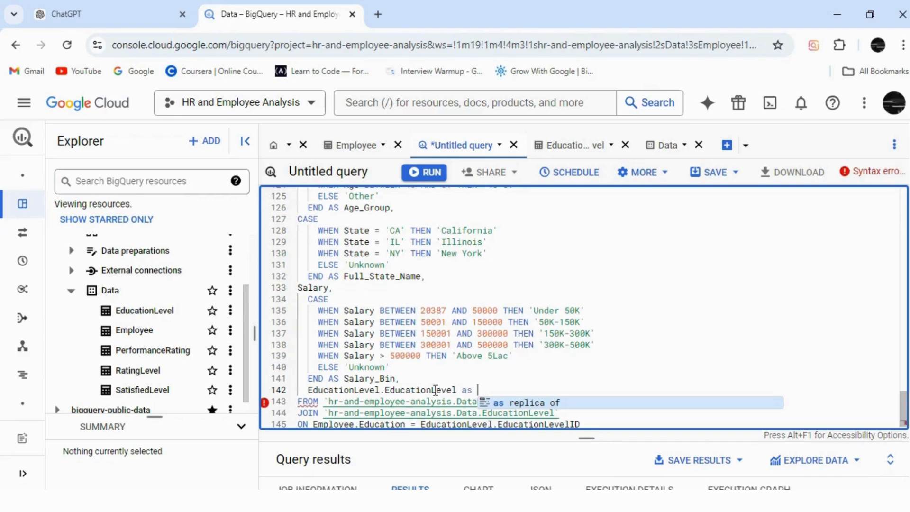
type(" Edu")
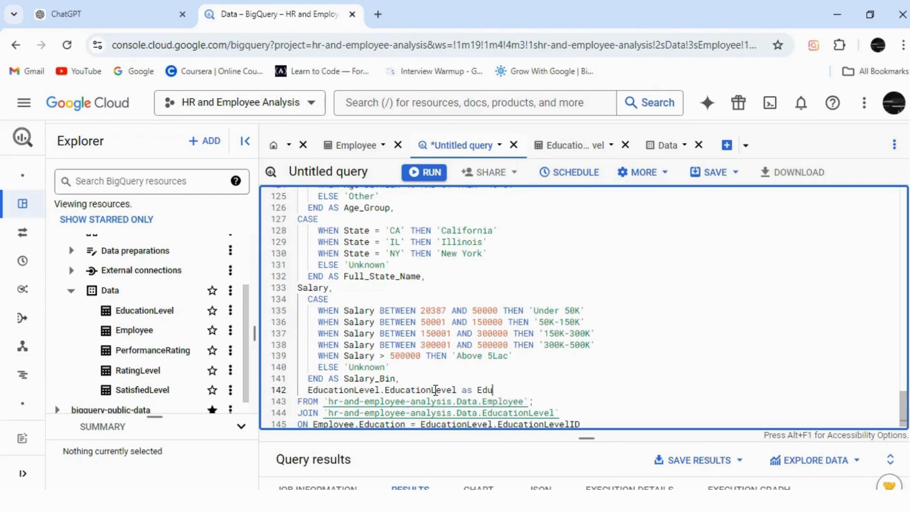
type("cation")
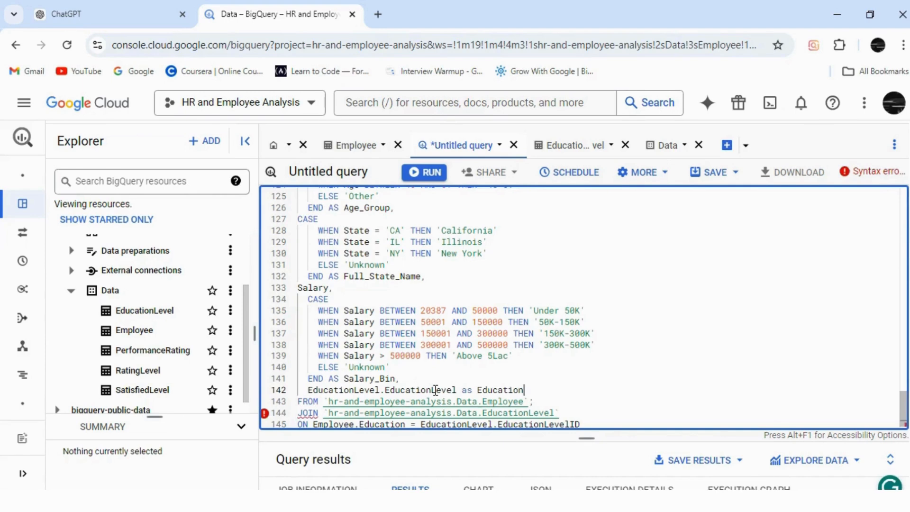
type("_Standar")
Step: Delete the semicolon after the Employee table in the FROM line and read the error flagged on the ON line
left_click(536, 406)
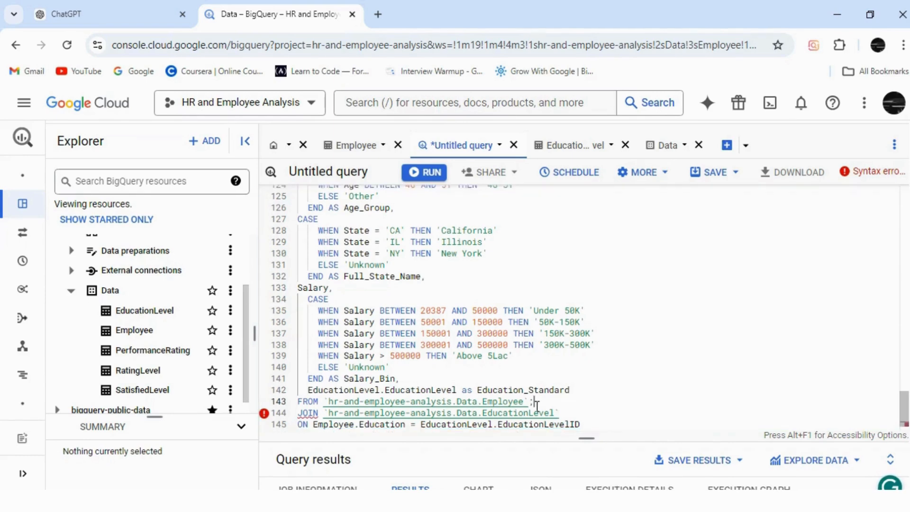
key("BackSpace")
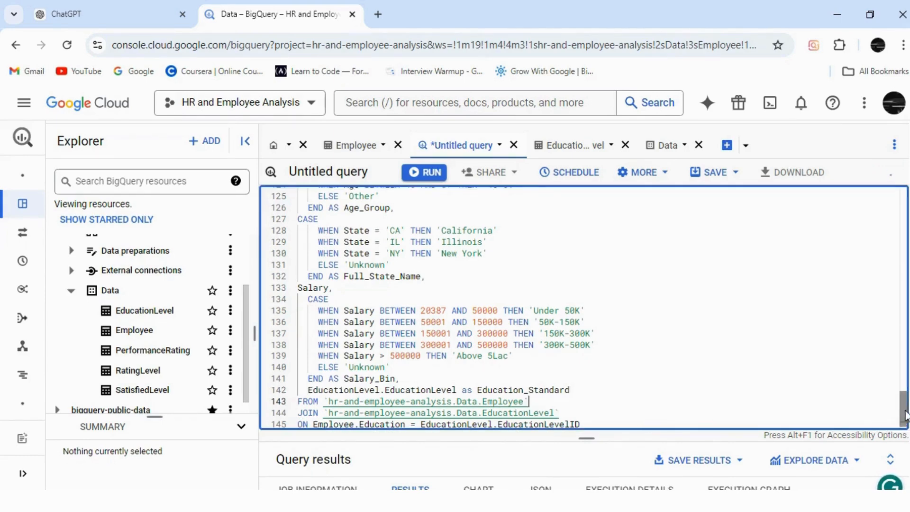
scroll(905, 425, "down", 1)
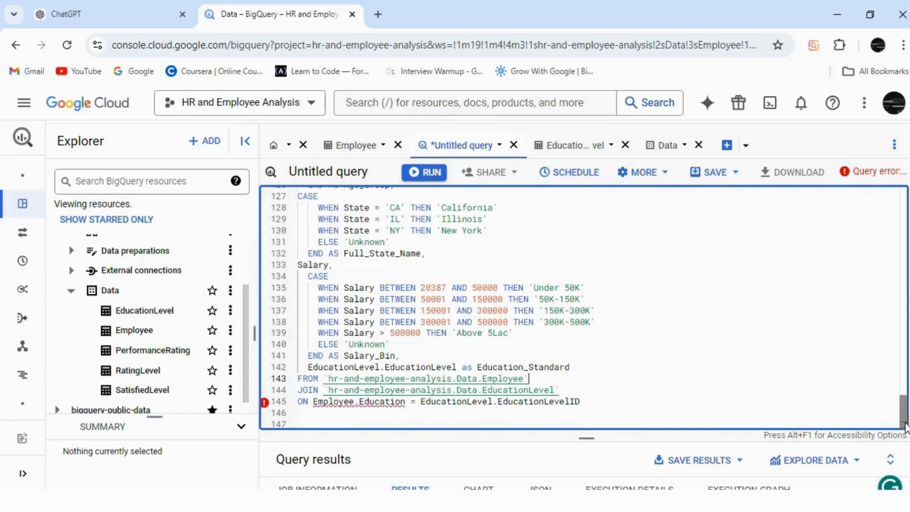
mouse_move(264, 404)
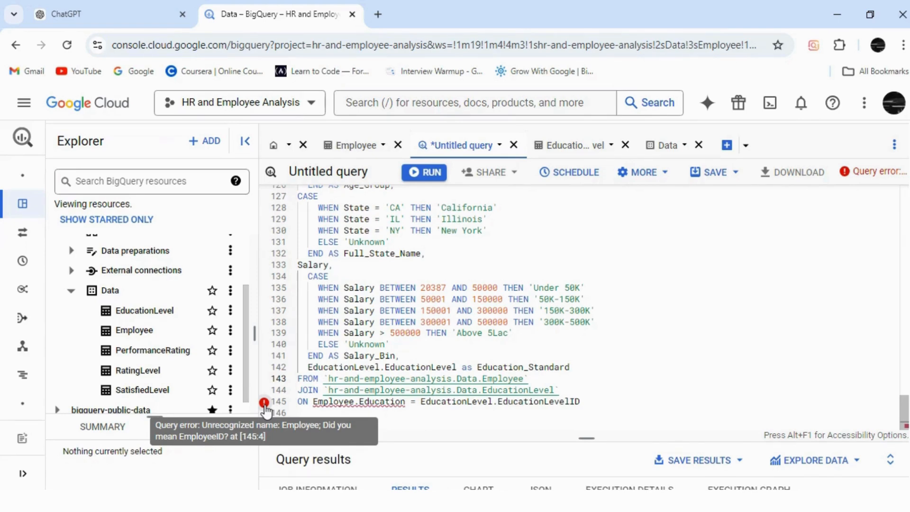
mouse_move(354, 402)
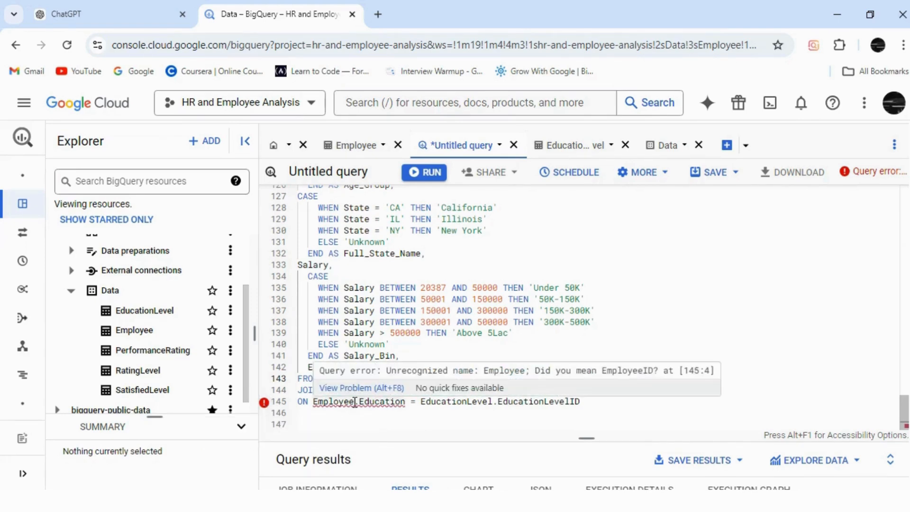
left_click(383, 427)
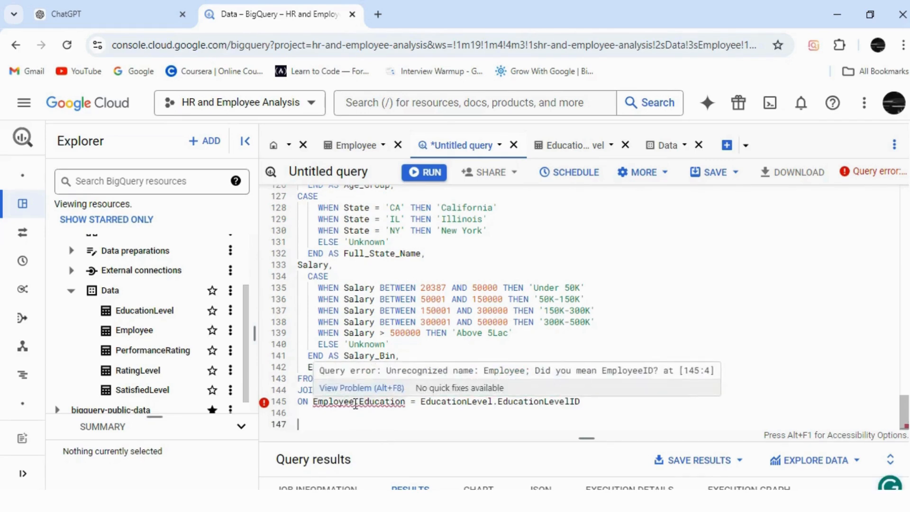
Step: Try to qualify Employee in the ON condition with the dataset prefix "Data."
left_click(312, 403)
type("DATA")
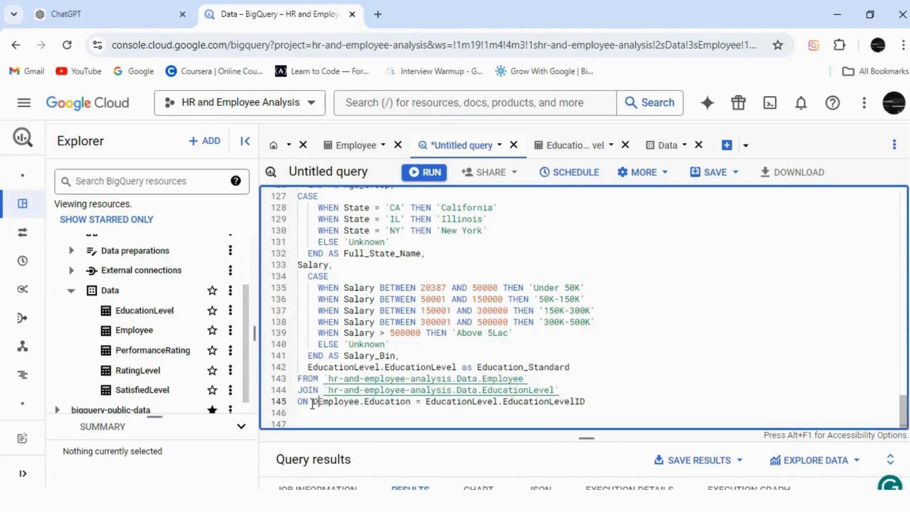
key("BackSpace")
key("BackSpace")
key("BackSpace")
type("ata.")
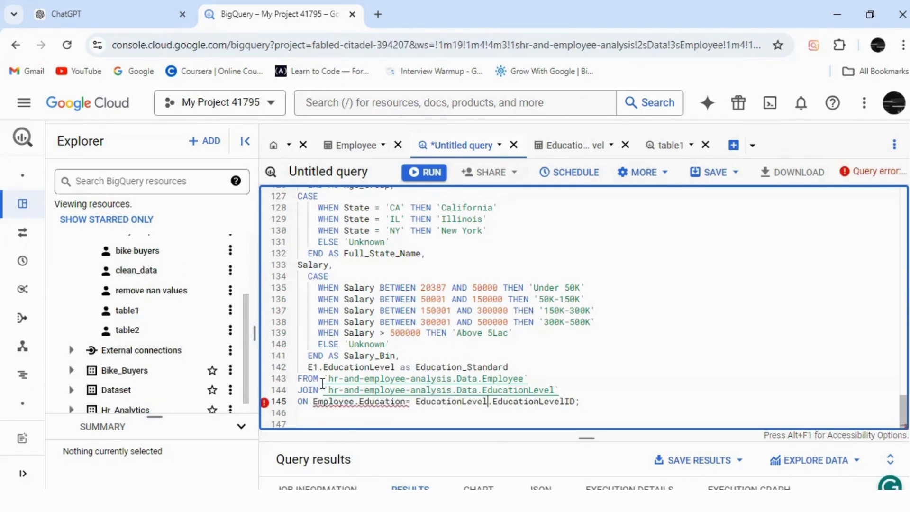
Step: Give the Employee table in the FROM line the alias E and the EducationLevel table in the JOIN line the alias E1
left_click(536, 378)
type("E")
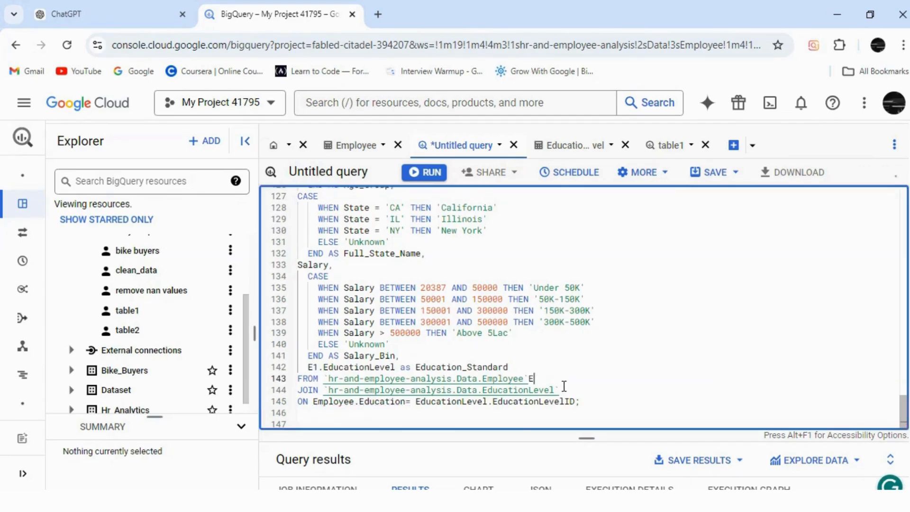
left_click(566, 389)
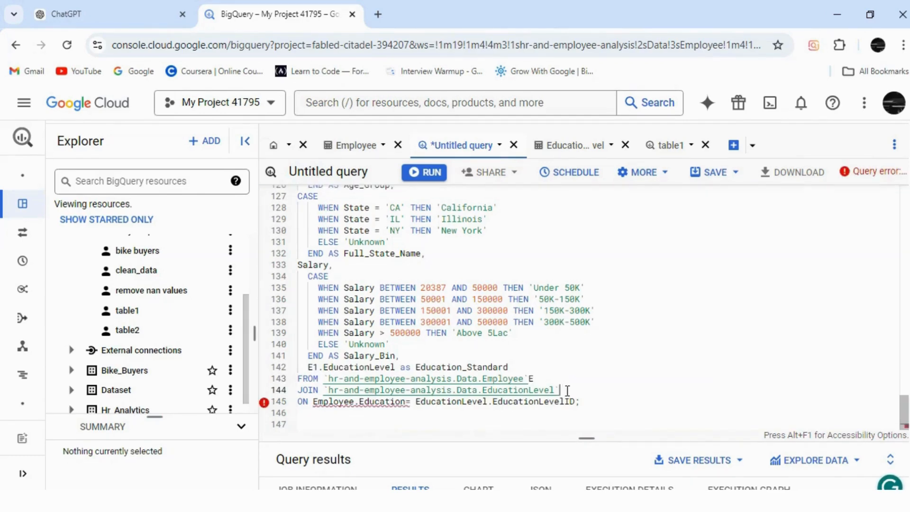
type("E1")
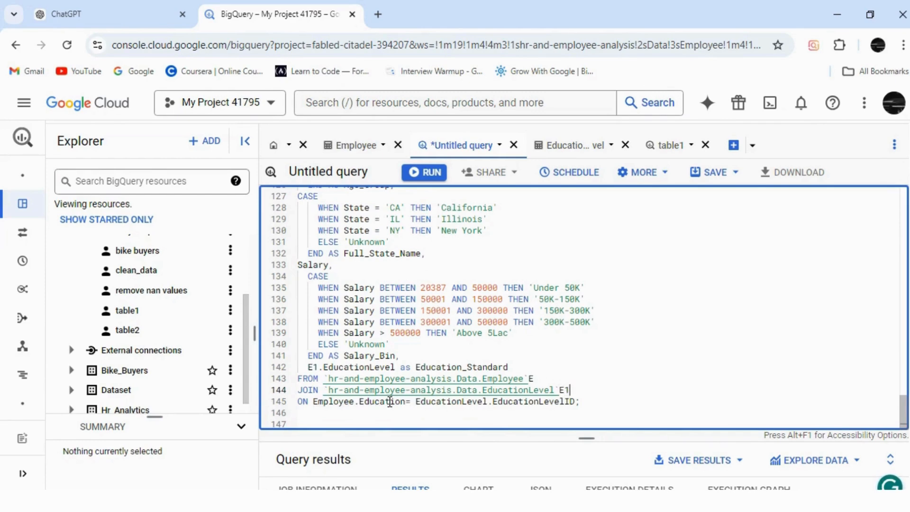
Step: Shorten the table names in the ON condition to their aliases so it reads "E.Education= E1.EducationLevelID;"
left_click(353, 401)
key("BackSpace")
key("BackSpace")
key("BackSpace")
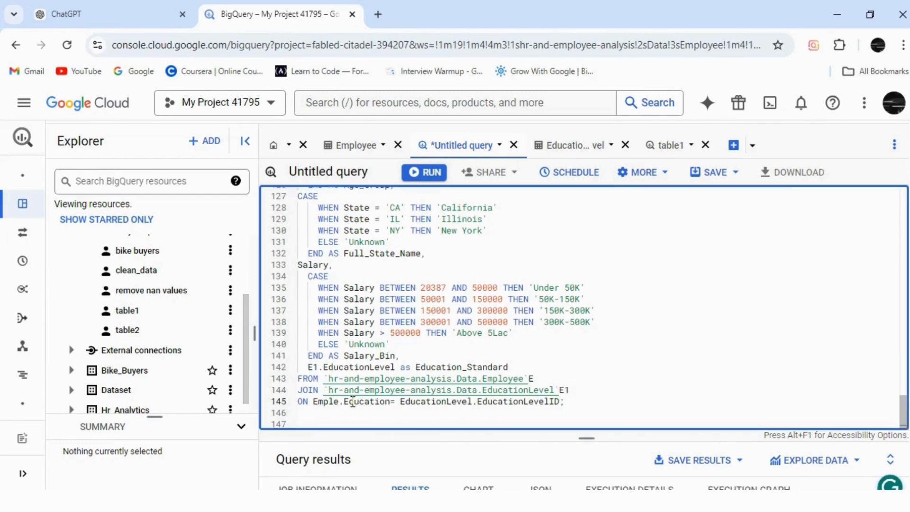
key("BackSpace")
key("BackSpace")
key("BackSpace")
key("BackSpace")
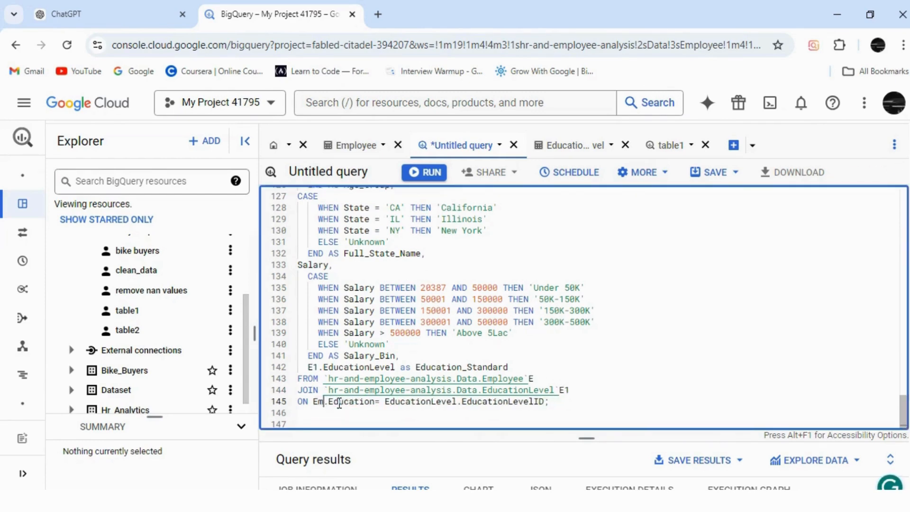
left_click(451, 402)
key("BackSpace")
key("BackSpace")
key("BackSpace")
key("BackSpace")
key("BackSpace")
key("BackSpace")
key("BackSpace")
key("BackSpace")
key("BackSpace")
key("BackSpace")
key("BackSpace")
key("BackSpace")
key("BackSpace")
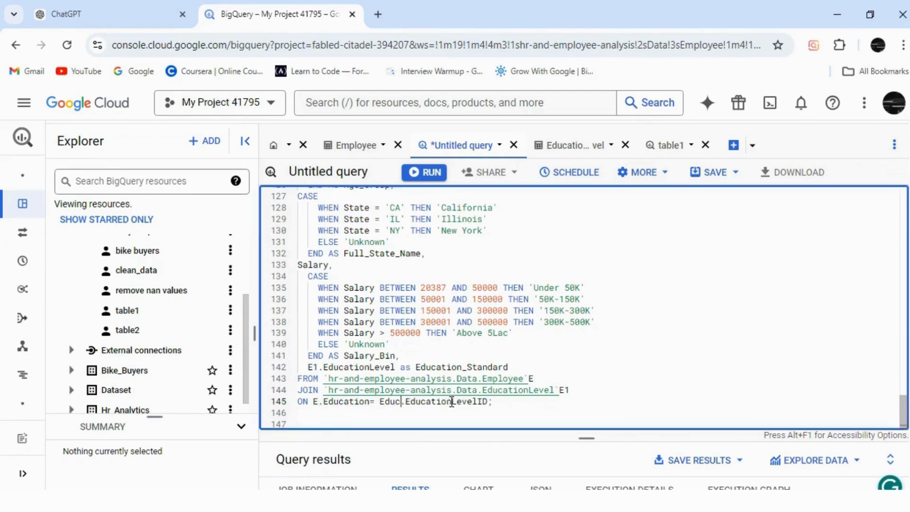
type("1")
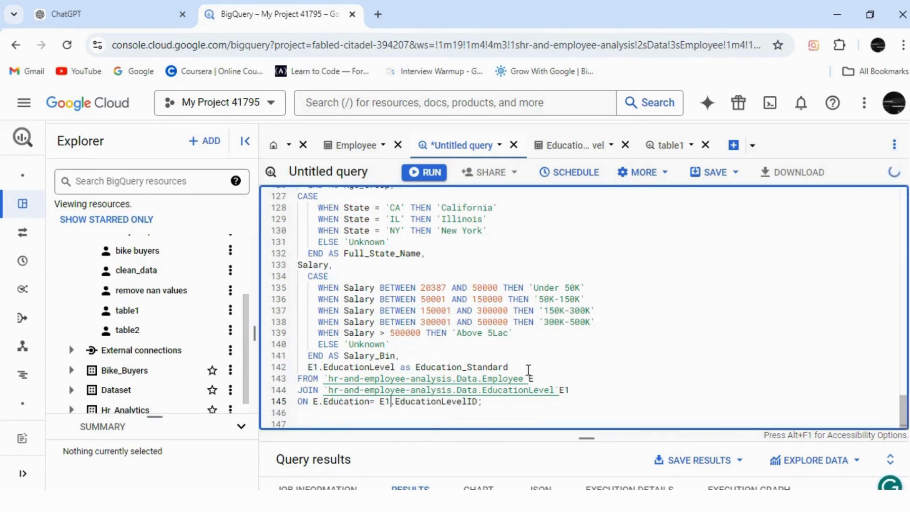
Step: Remove the alias "as Education_Standard" from the E1.EducationLevel select line
double_click(510, 367)
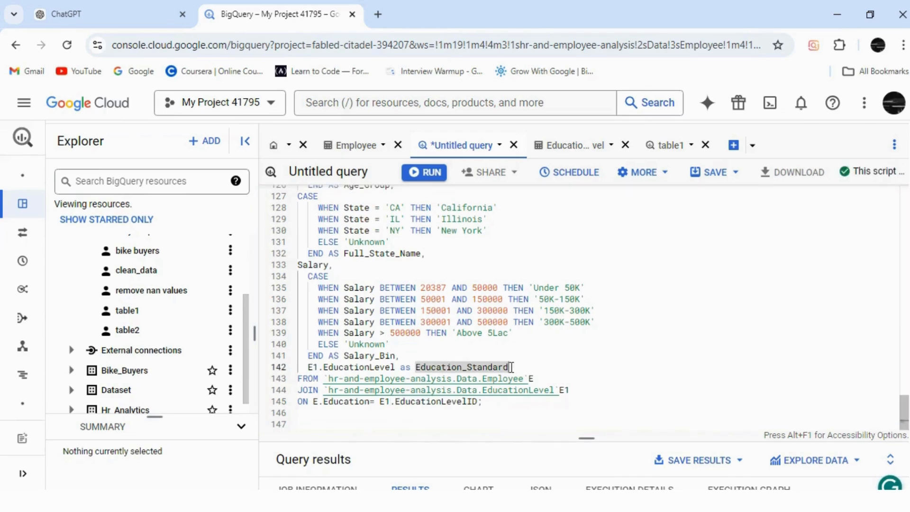
left_click(511, 367)
key("BackSpace")
key("BackSpace")
key("BackSpace")
key("BackSpace")
key("BackSpace")
key("BackSpace")
key("BackSpace")
key("BackSpace")
key("BackSpace")
key("BackSpace")
key("BackSpace")
key("BackSpace")
key("BackSpace")
key("BackSpace")
key("BackSpace")
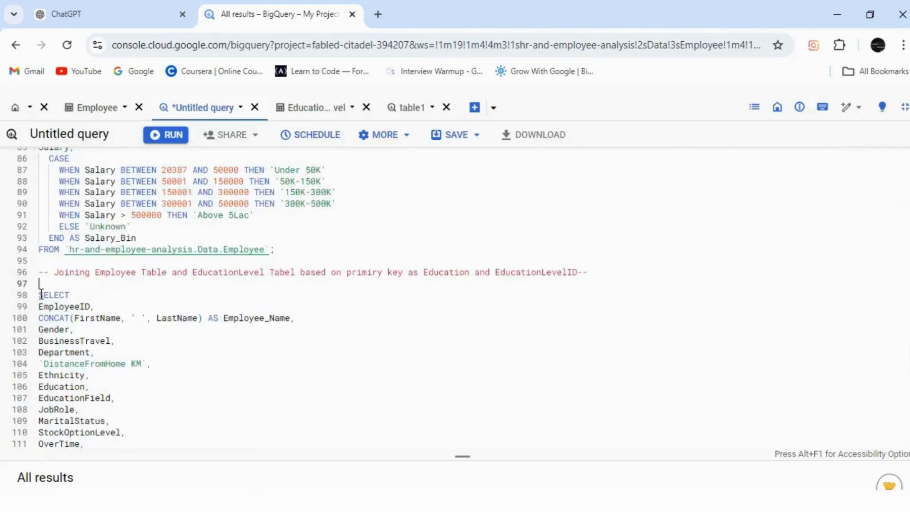
Step: Run only the selected join query, down to its ON line, and enlarge the query results area
left_click_drag(38, 294, 240, 423)
left_click(171, 135)
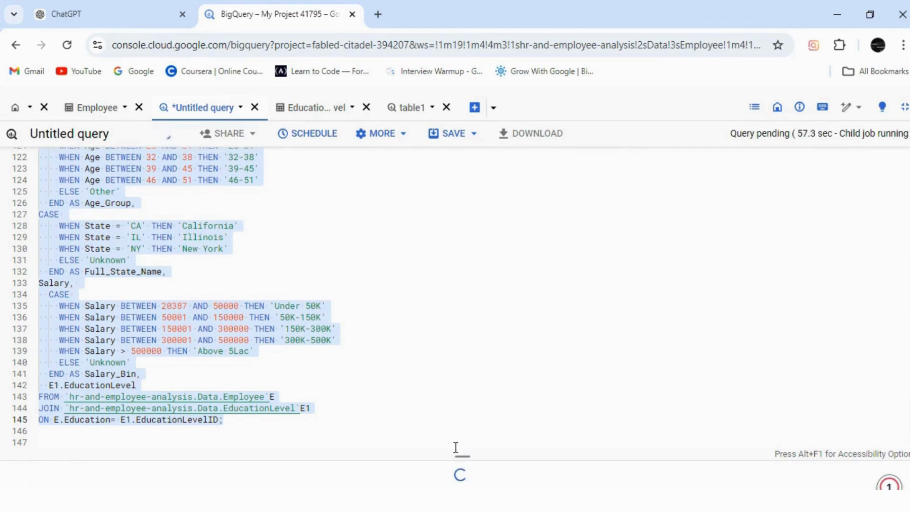
left_click_drag(462, 455, 465, 211)
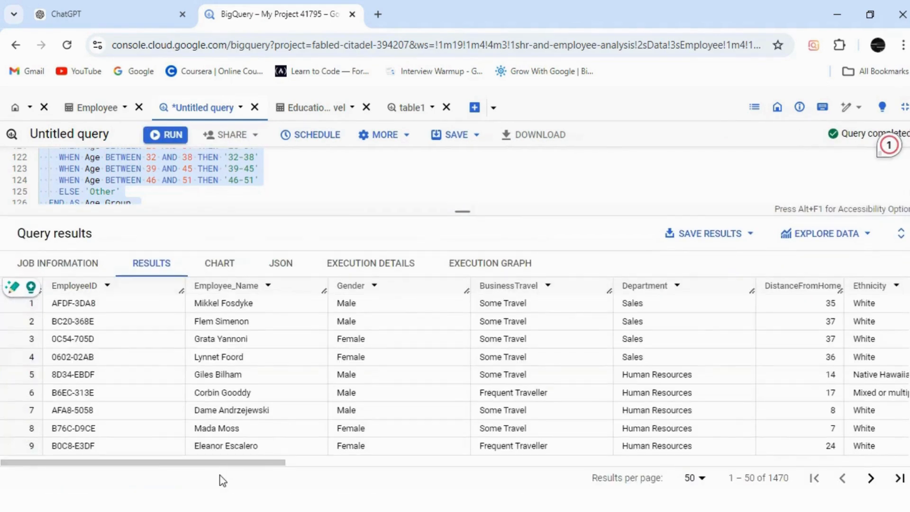
Step: Look across the query result columns from EmployeeID through to EducationLevel
left_click_drag(227, 463, 371, 471)
key("Right")
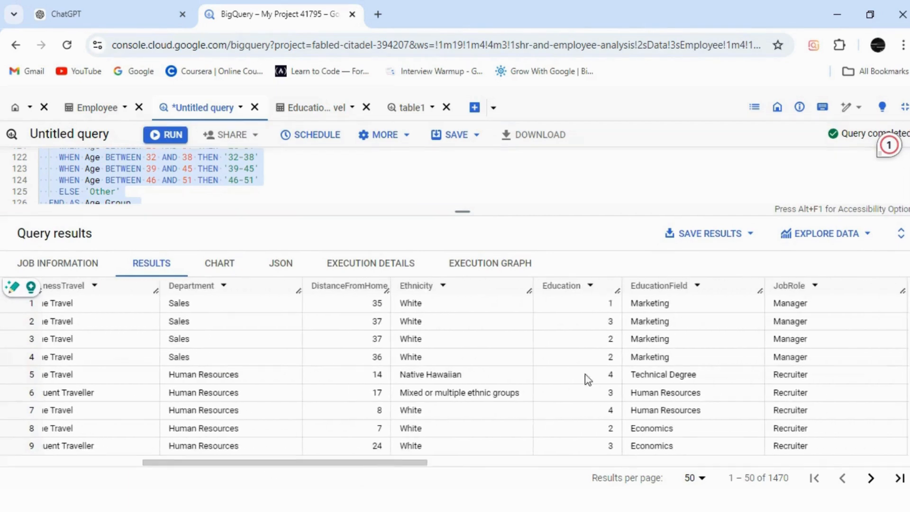
left_click_drag(437, 471, 900, 466)
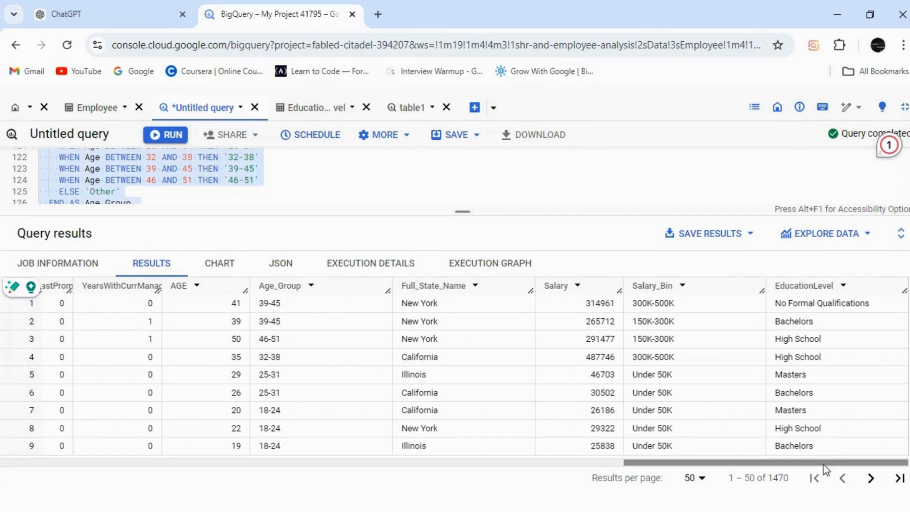
Step: Enlarge the query editor and remove the Education column line from the join query's select list
left_click_drag(469, 219, 479, 443)
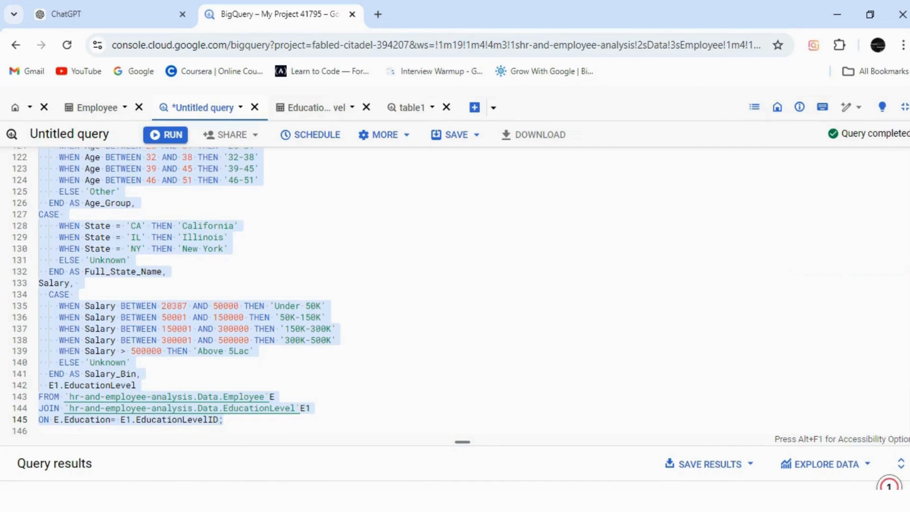
scroll(888, 285, "up", 5)
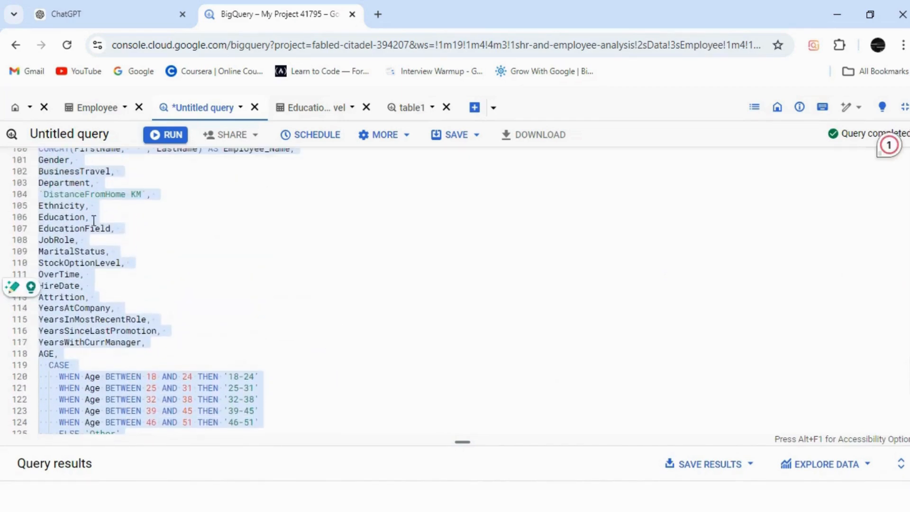
left_click(94, 222)
key("BackSpace")
key("BackSpace")
key("BackSpace")
key("BackSpace")
key("BackSpace")
key("BackSpace")
key("BackSpace")
key("BackSpace")
key("BackSpace")
key("BackSpace")
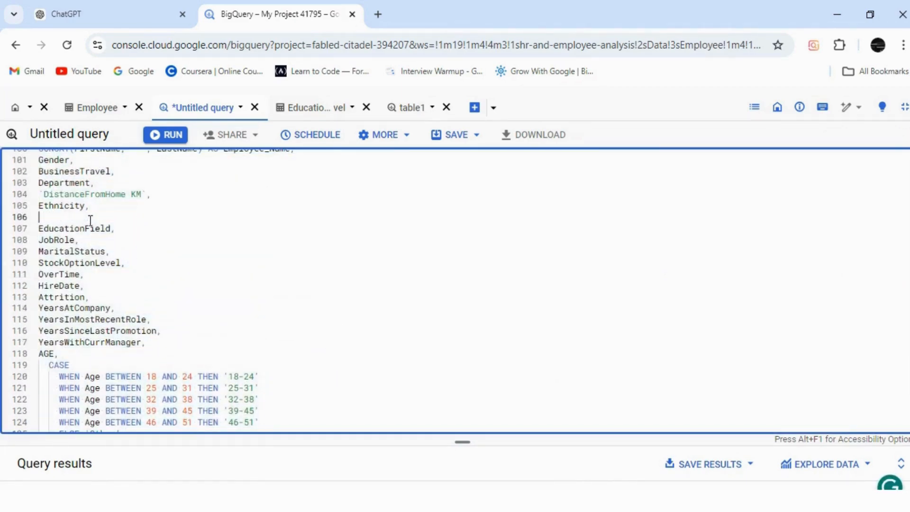
key("BackSpace")
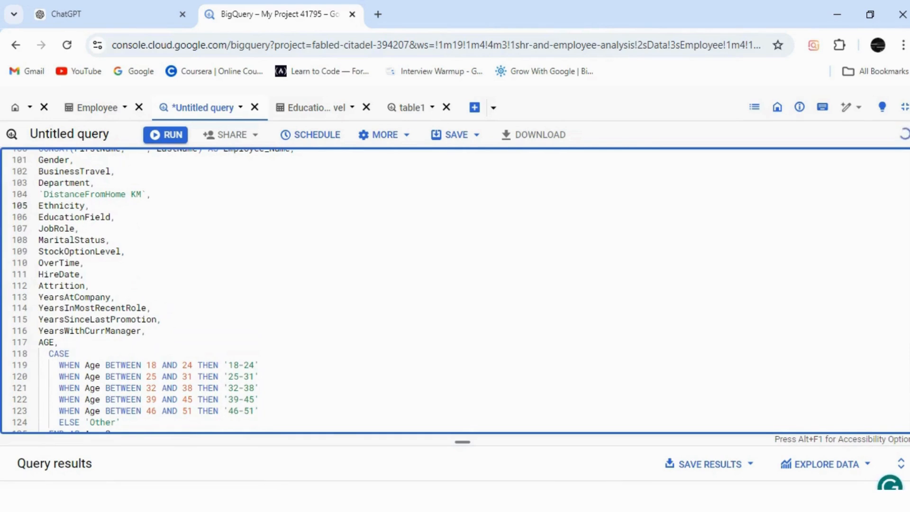
Step: Insert "Create Table 1 by" before "Joining Employee Table" in the comment above the join query
scroll(455, 290, "up", 13)
scroll(696, 325, "down", 15)
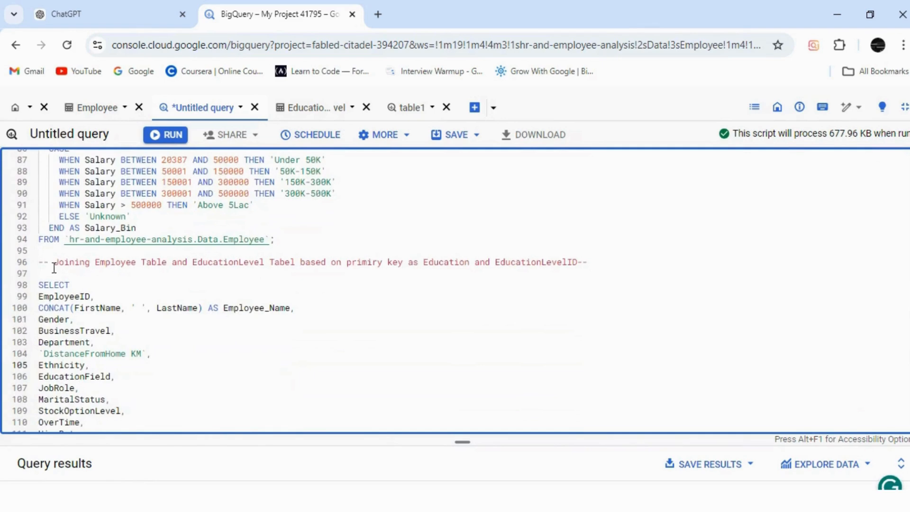
left_click(56, 262)
type("Tre")
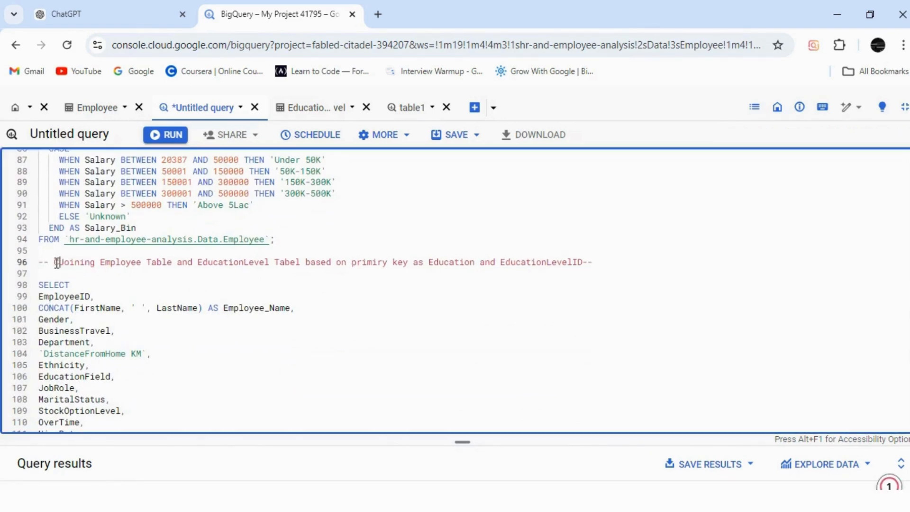
key("BackSpace")
key("BackSpace")
key("BackSpace")
type("Create ")
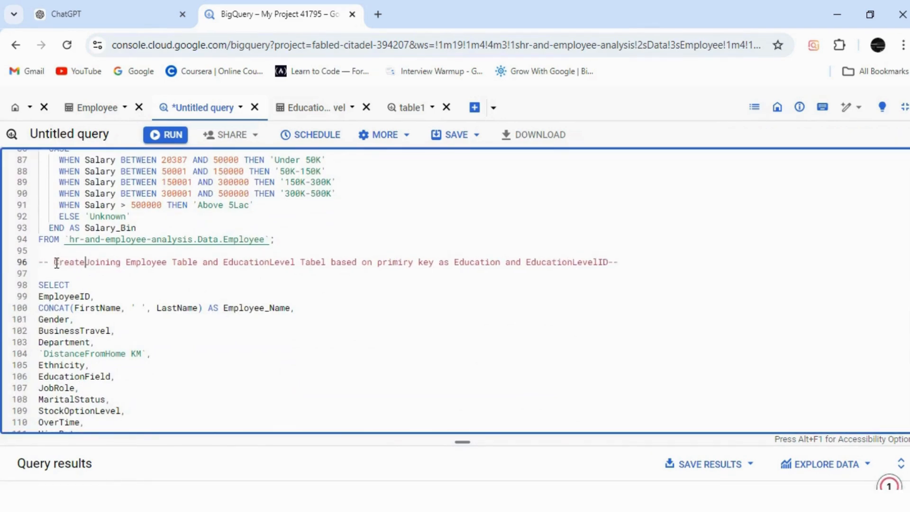
type("Table 1 by")
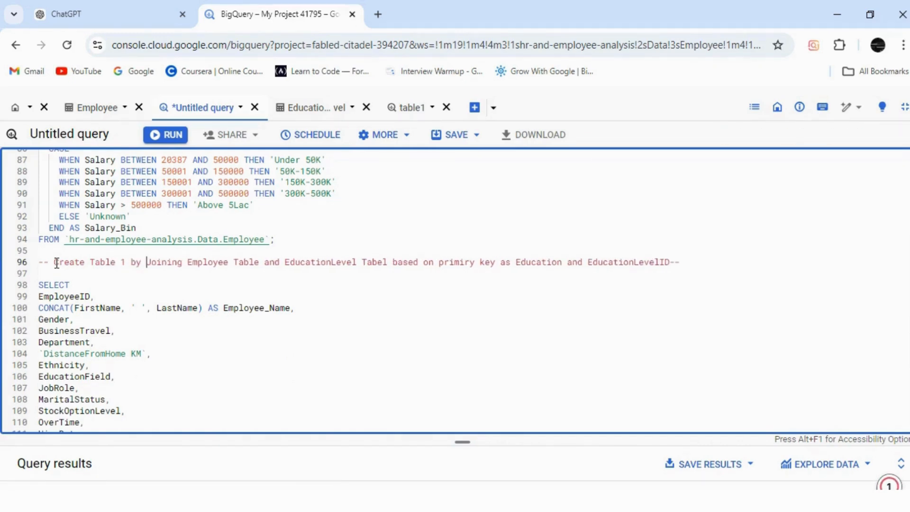
Step: Add "CREATE TABLE `hr-and-employee-analysis.Data.table1` AS" on the line directly above the join query's SELECT, reusing the project and dataset path from the earlier FROM line
left_click(96, 285)
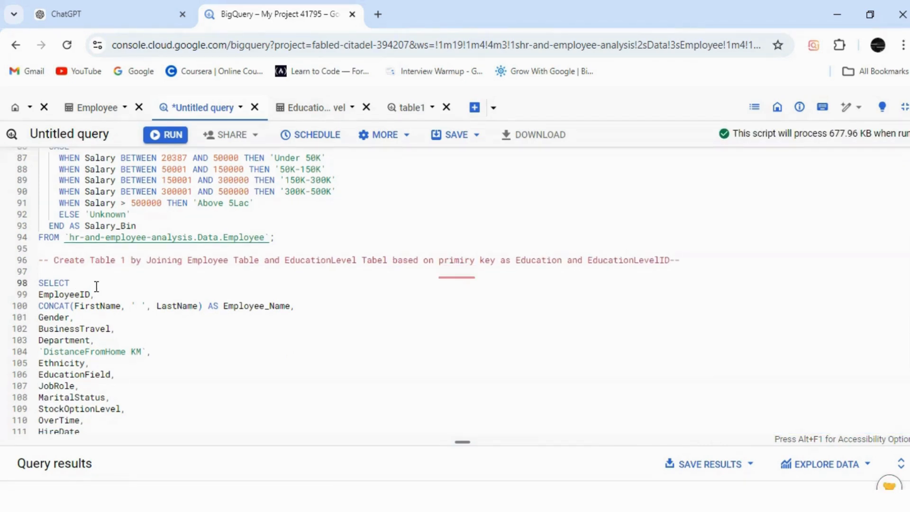
left_click(41, 270)
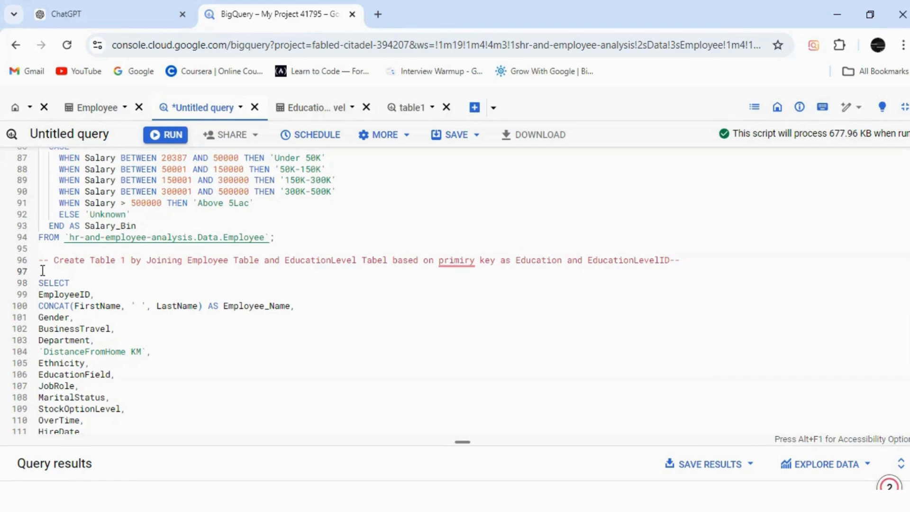
type("CRE")
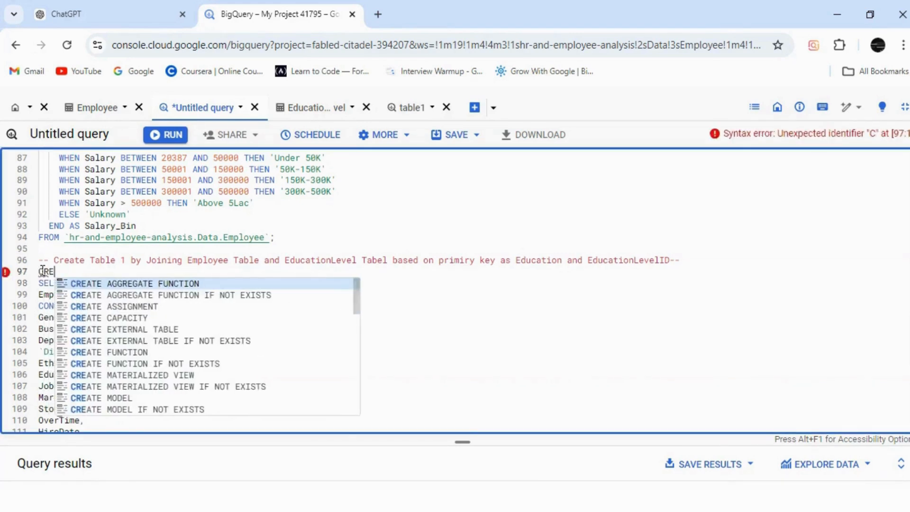
type("ATE TABLE")
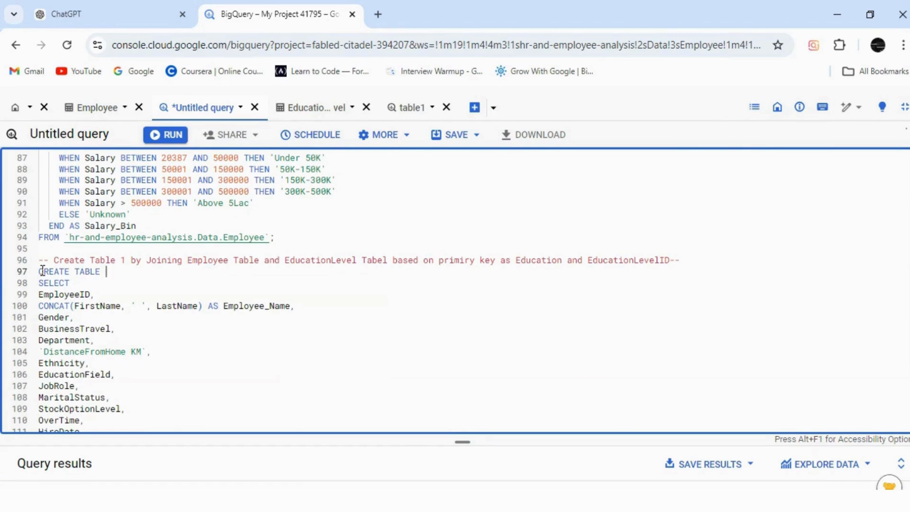
left_click_drag(64, 237, 223, 240)
key("ctrl+c")
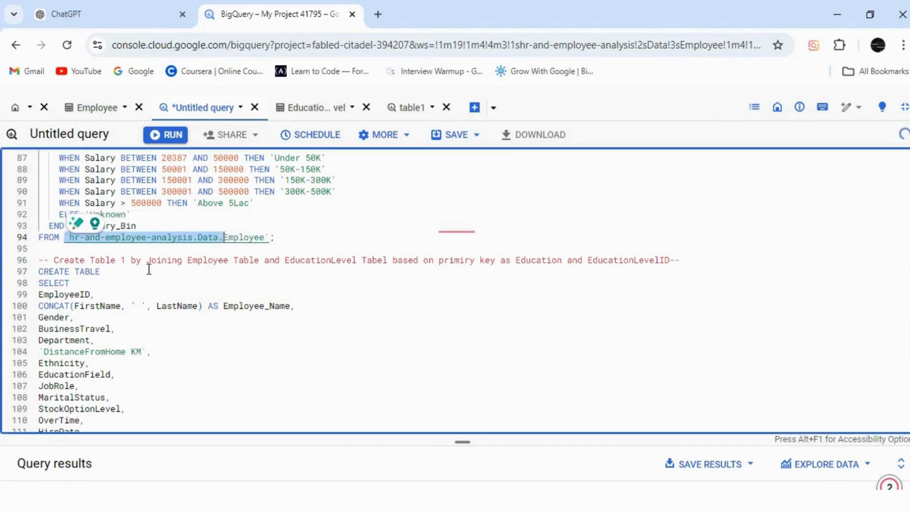
left_click(147, 273)
key("ctrl+v")
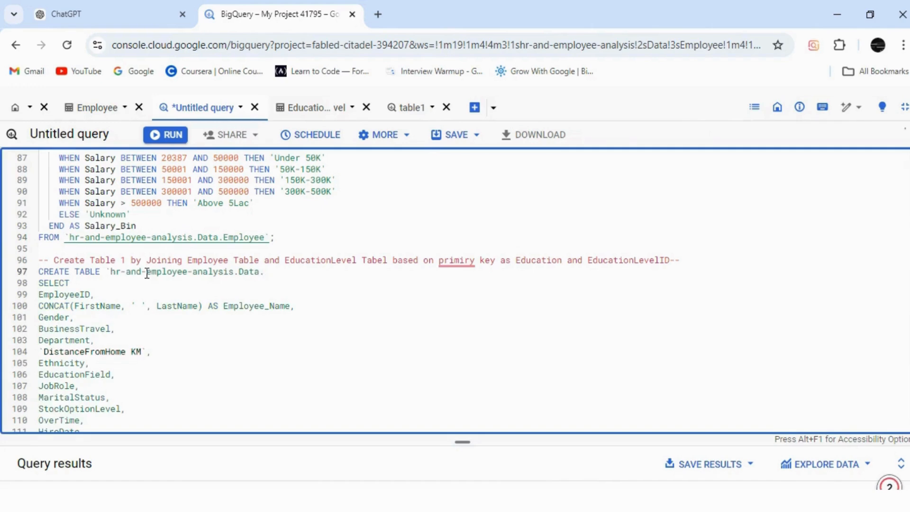
type("table1` AS")
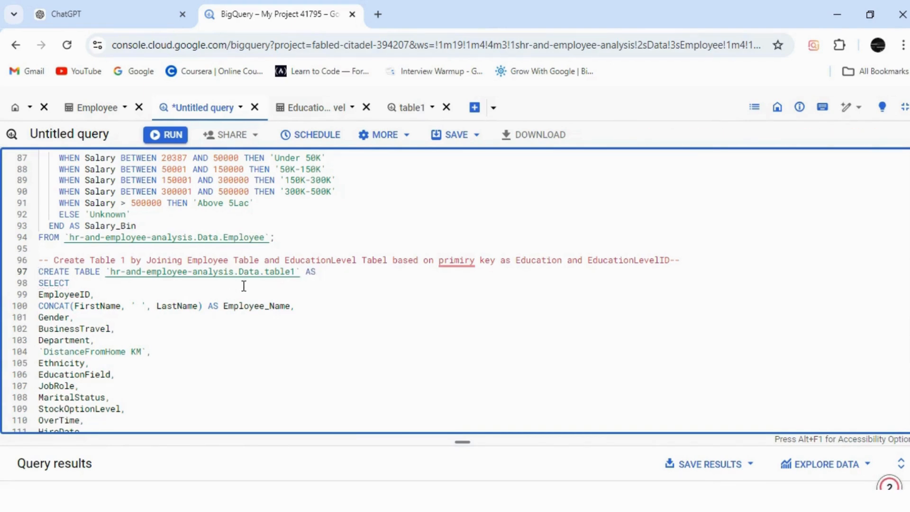
Step: Run only the CREATE TABLE statement down to its ON line and enlarge the query results area
left_click_drag(38, 271, 118, 488)
left_click_drag(211, 479, 229, 410)
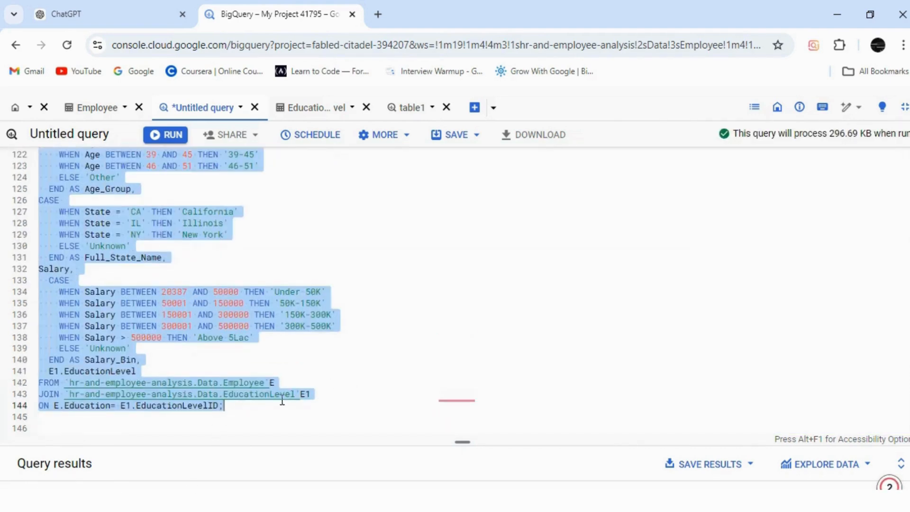
left_click(163, 134)
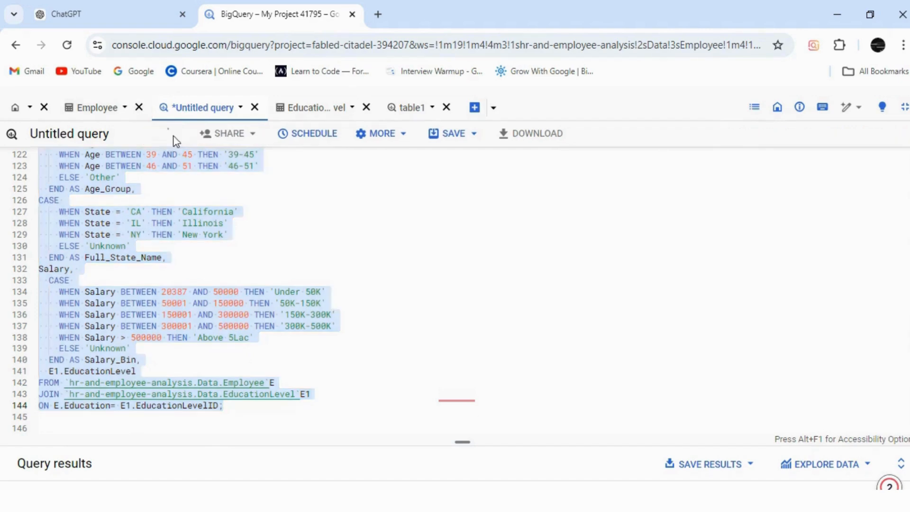
left_click_drag(461, 432, 450, 248)
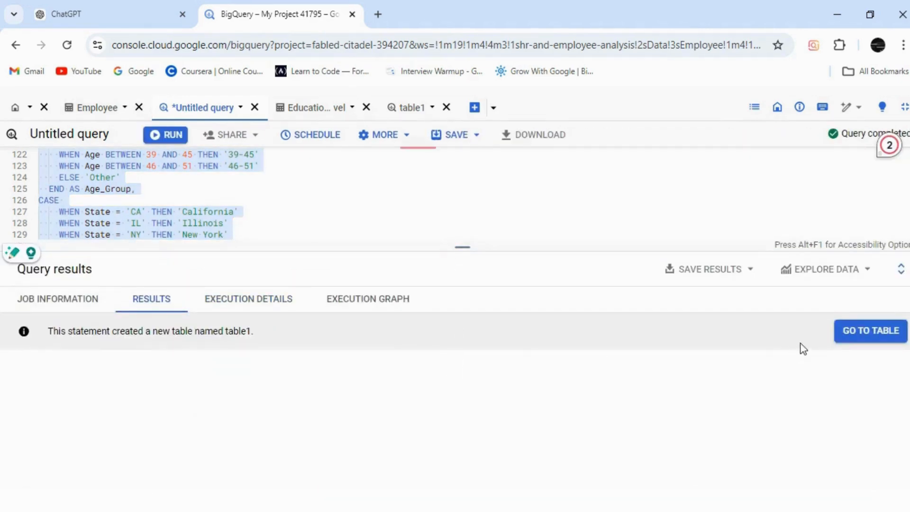
Step: Open the created table1, close the older table1 query tab, and review the table's schema and data preview
left_click(870, 330)
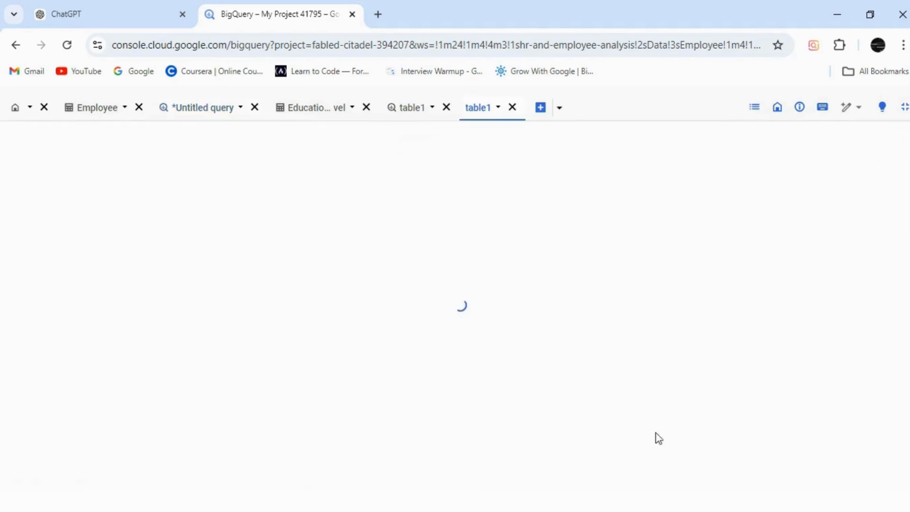
left_click(446, 107)
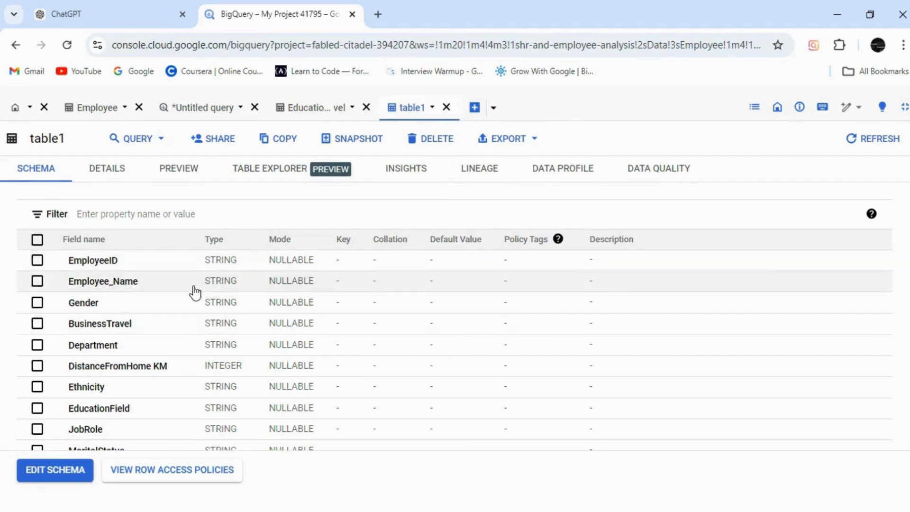
scroll(454, 320, "down", 1)
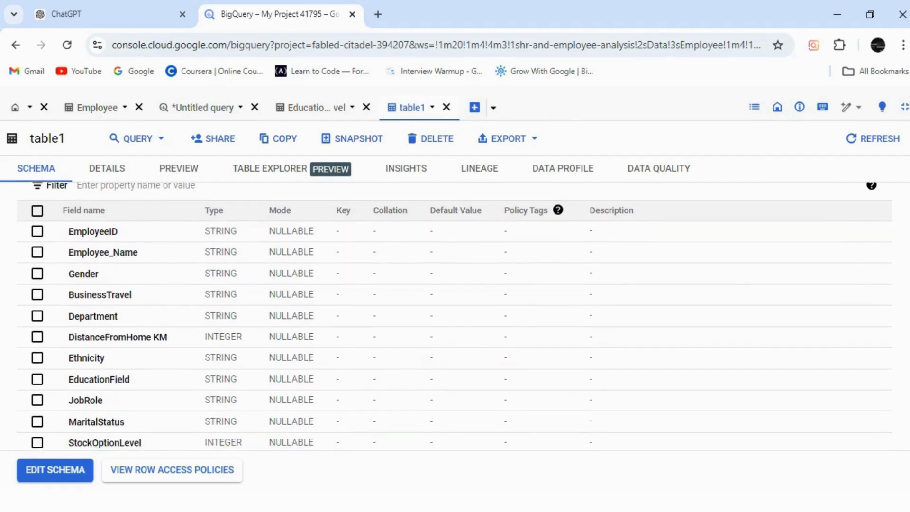
scroll(454, 316, "down", 5)
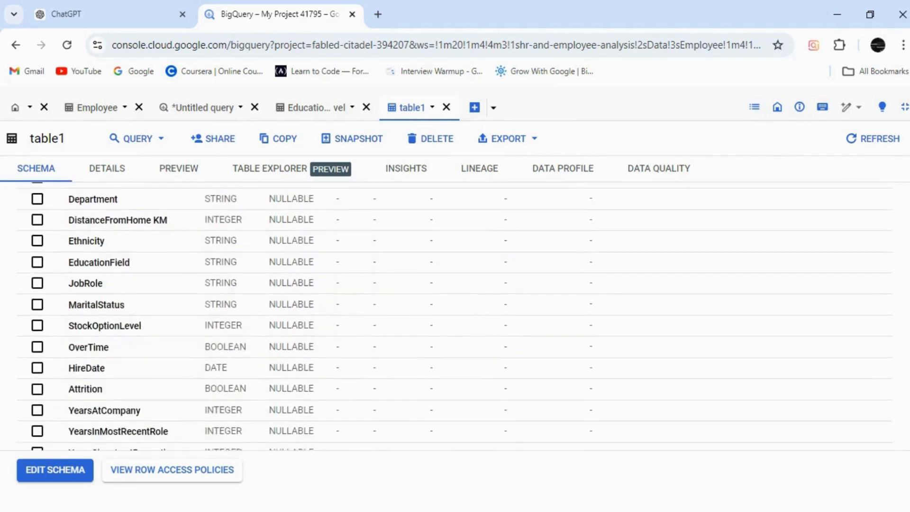
scroll(298, 264, "down", 2)
scroll(298, 263, "up", 8)
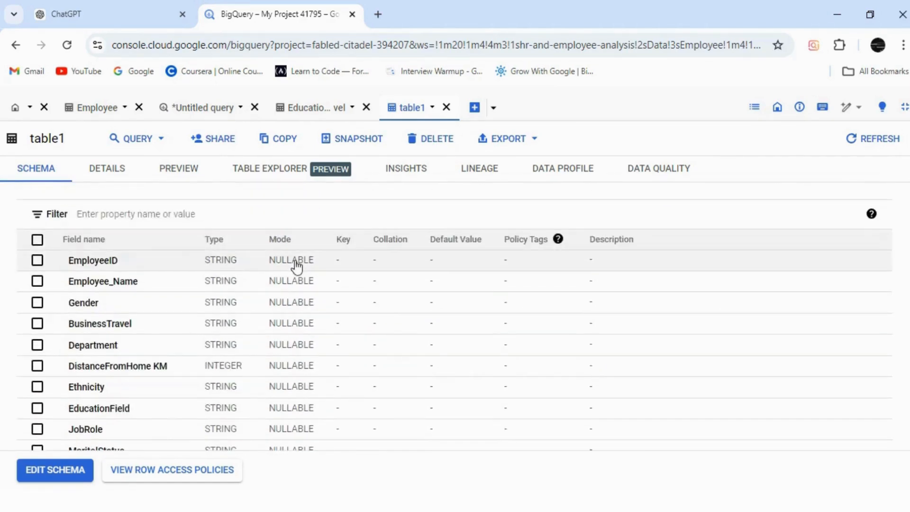
left_click(186, 180)
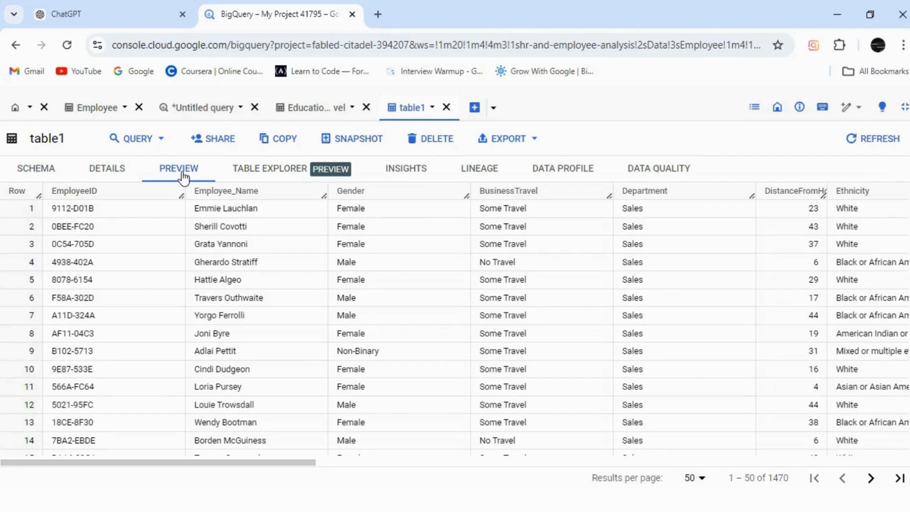
left_click_drag(205, 469, 204, 435)
Step: Return to the untitled query, leave the full-screen view, and find table1 under the Data dataset in the Explorer
left_click(211, 114)
left_click_drag(462, 248, 471, 411)
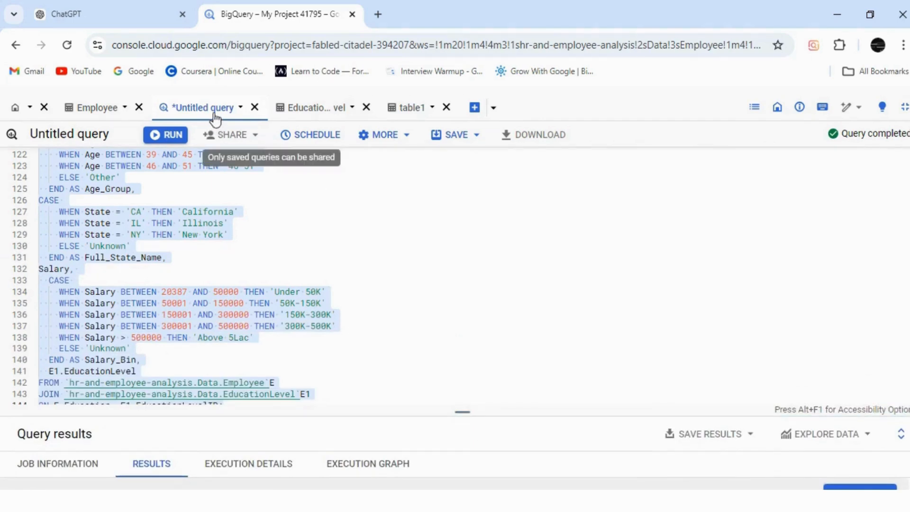
left_click(903, 108)
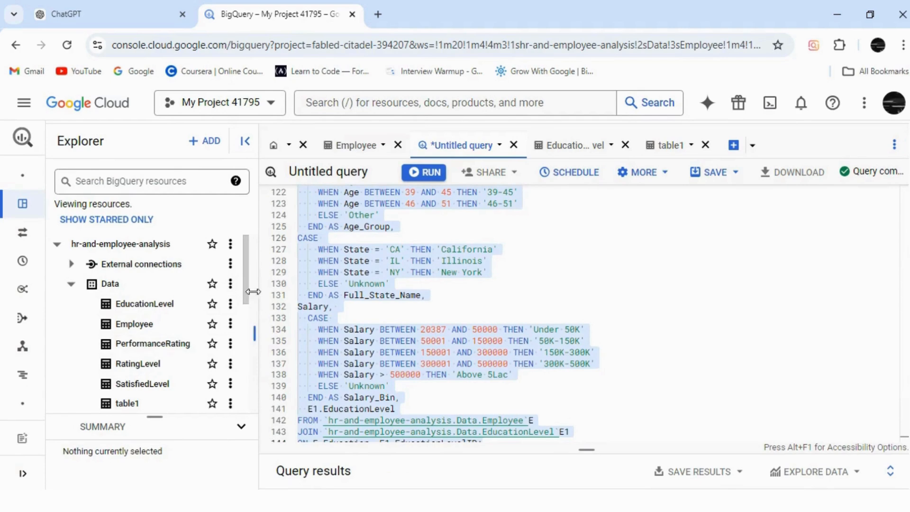
scroll(125, 360, "down", 1)
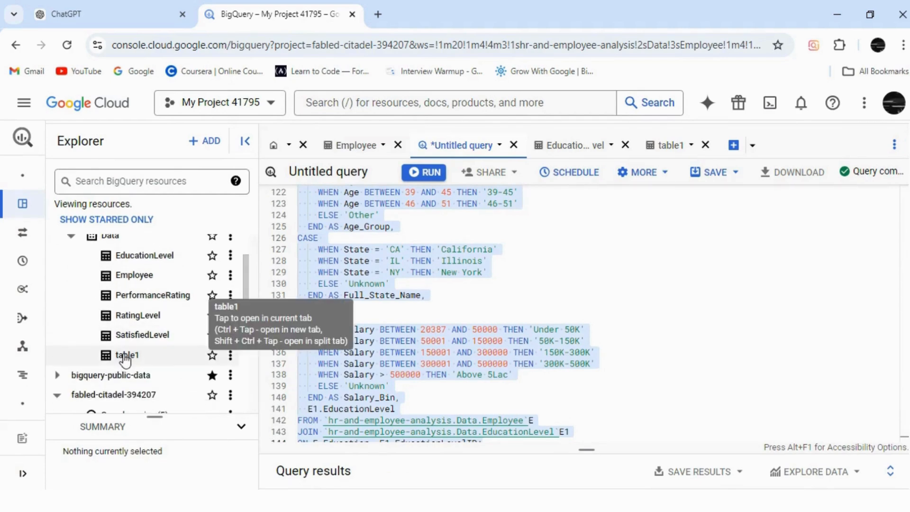